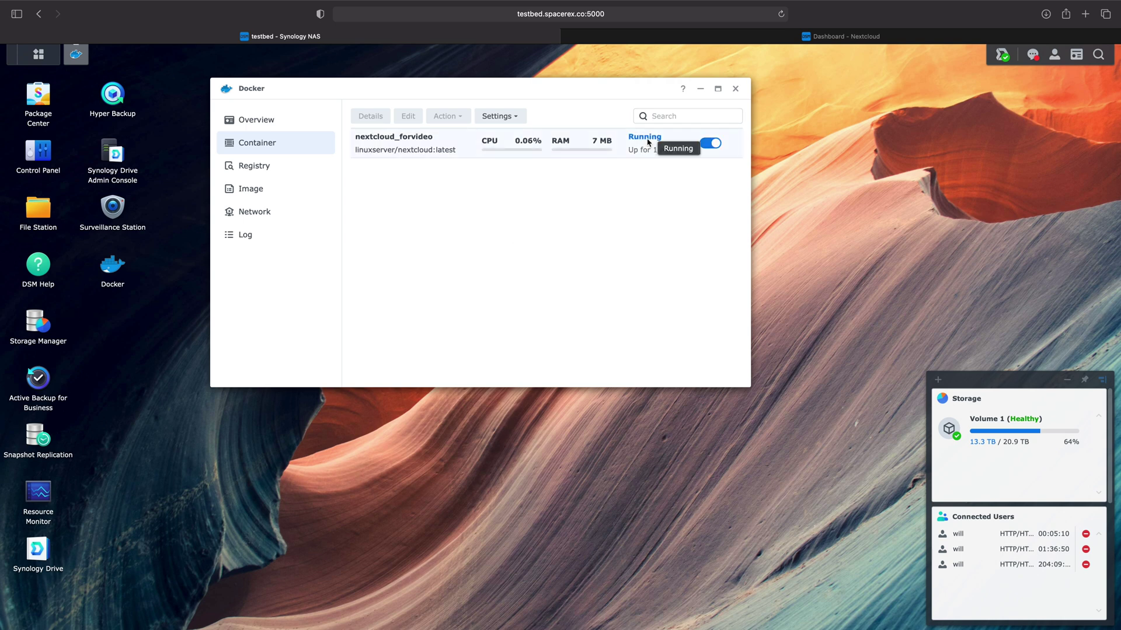
Switch to the Nextcloud dashboard tab and reload the page.
click(737, 36)
click(584, 14)
key(Return)
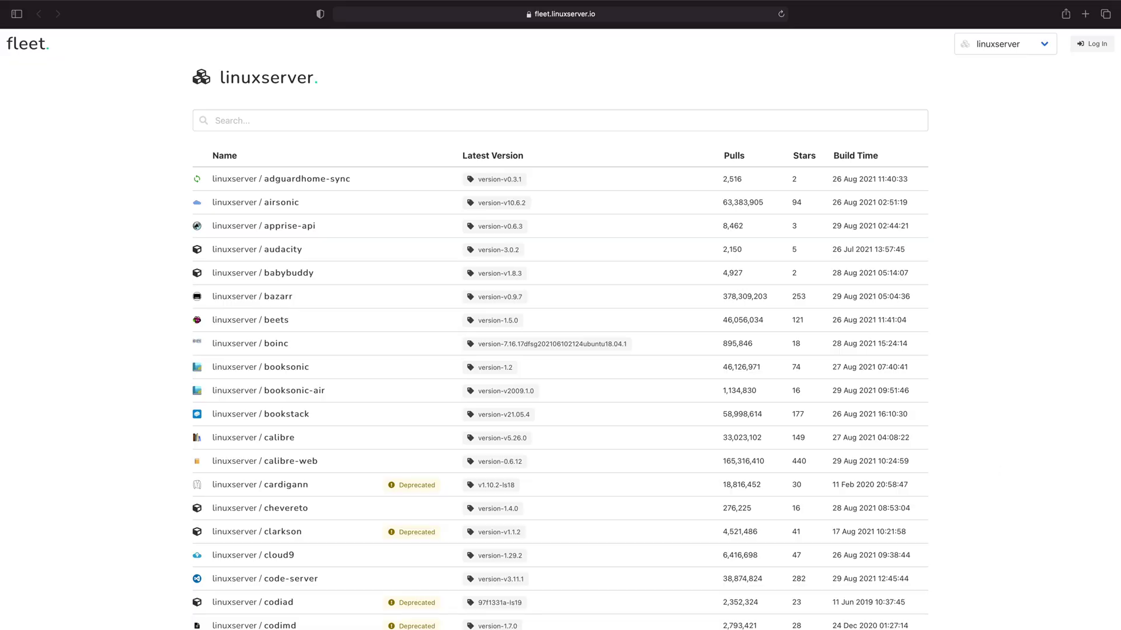
Scroll down through the LinuxServer.io Fleet list of available images.
scroll(560, 327, down, 5)
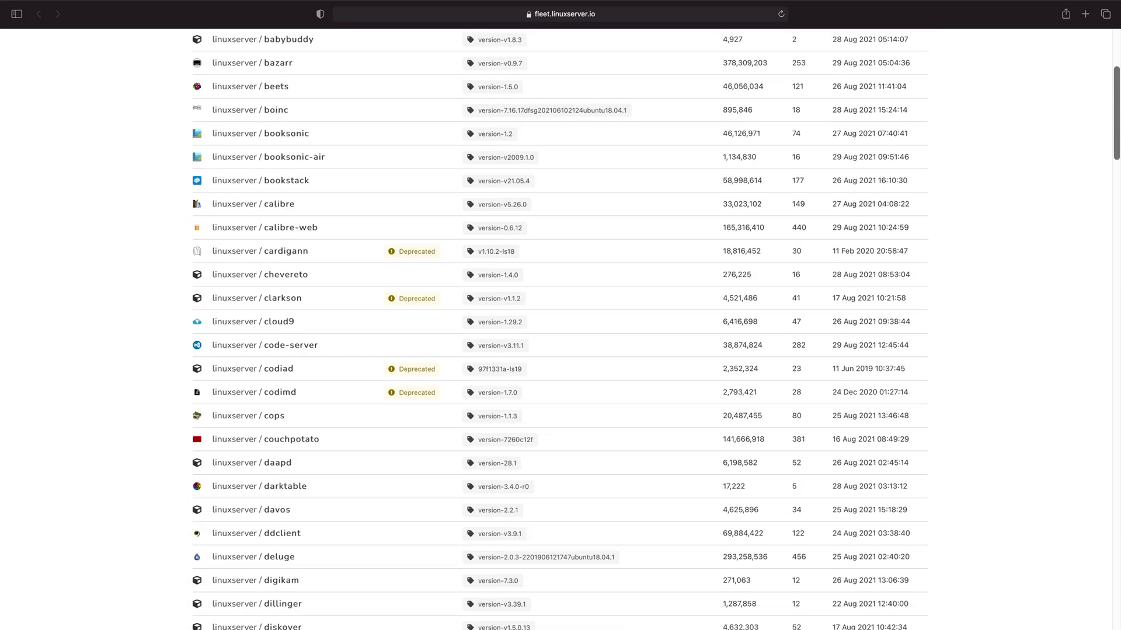
scroll(560, 327, down, 10)
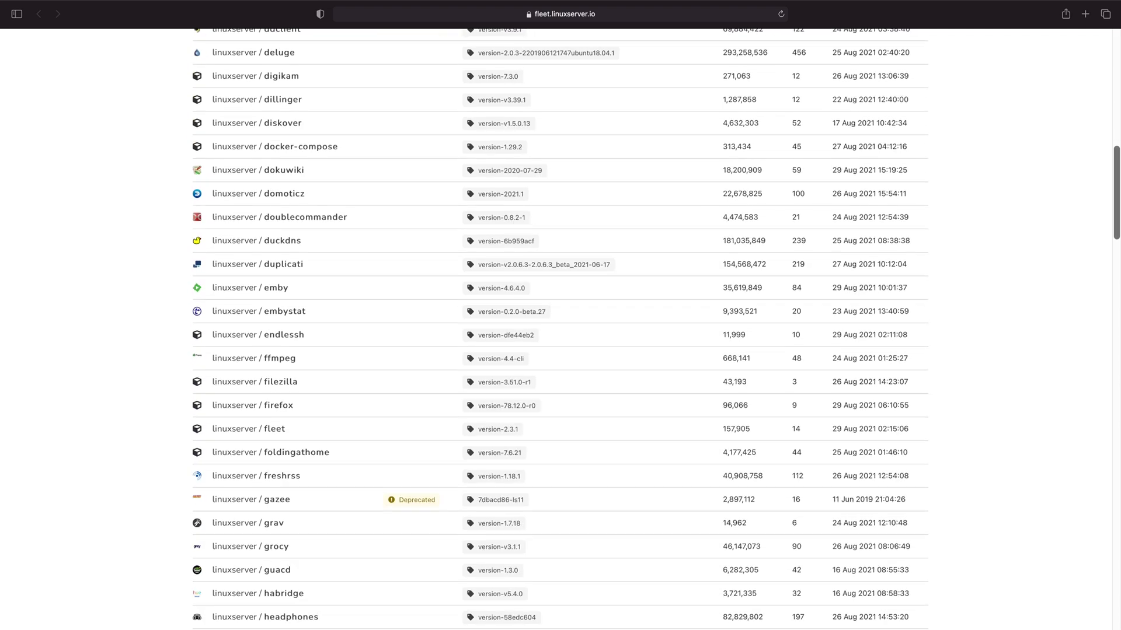
scroll(560, 327, down, 9)
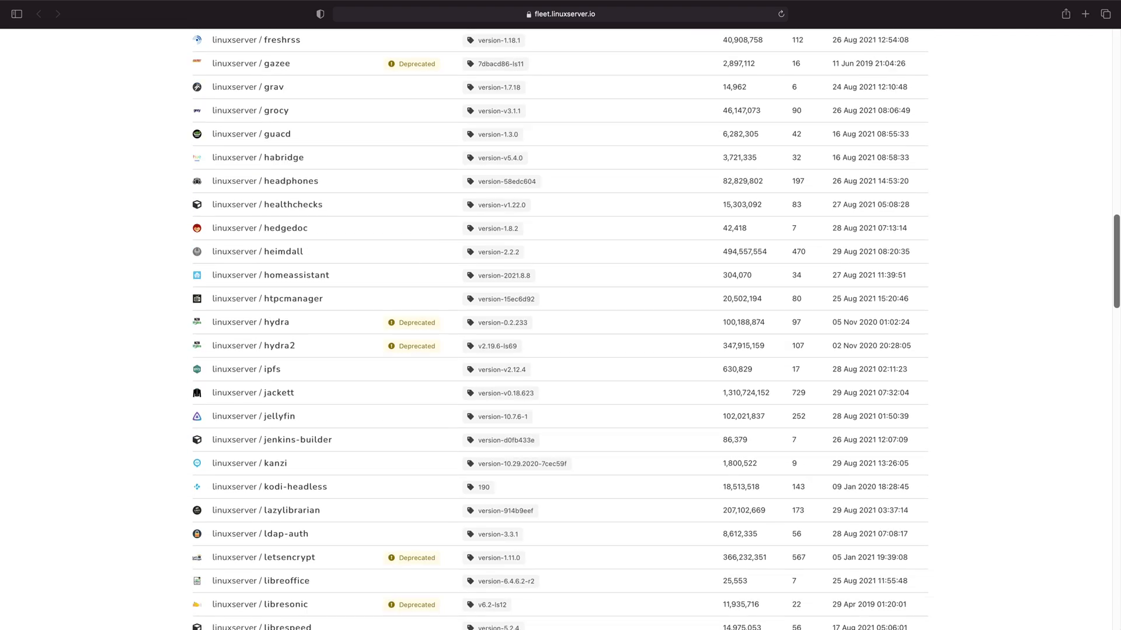
scroll(560, 327, down, 8)
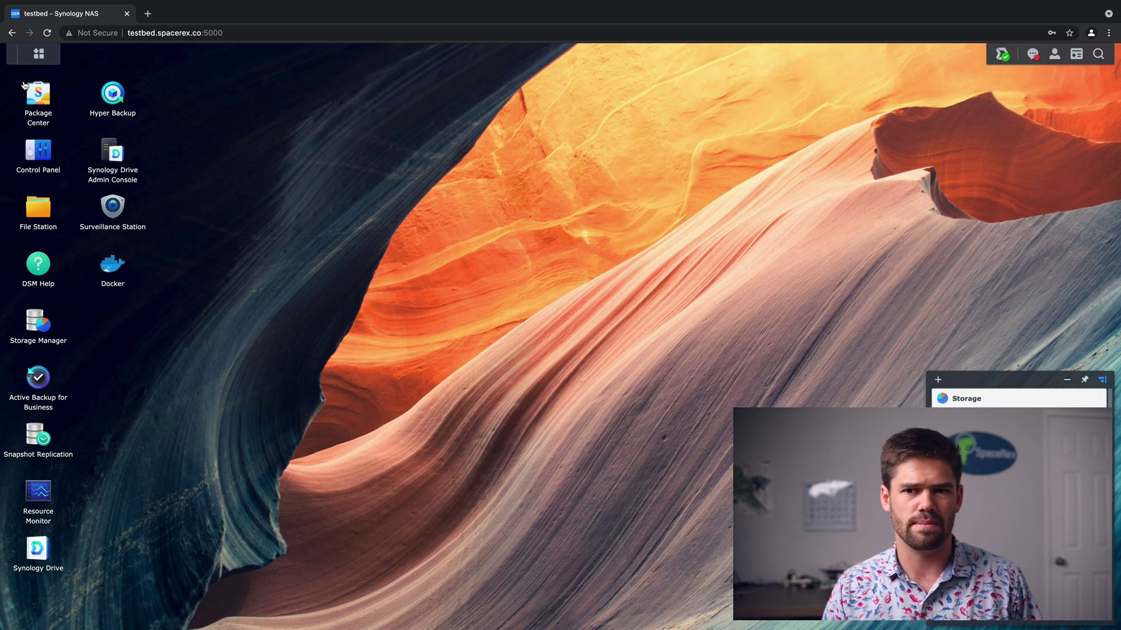
Google 'nextcloud linux server io docker' in a new tab and open the LinuxServer.io Nextcloud result.
click(149, 14)
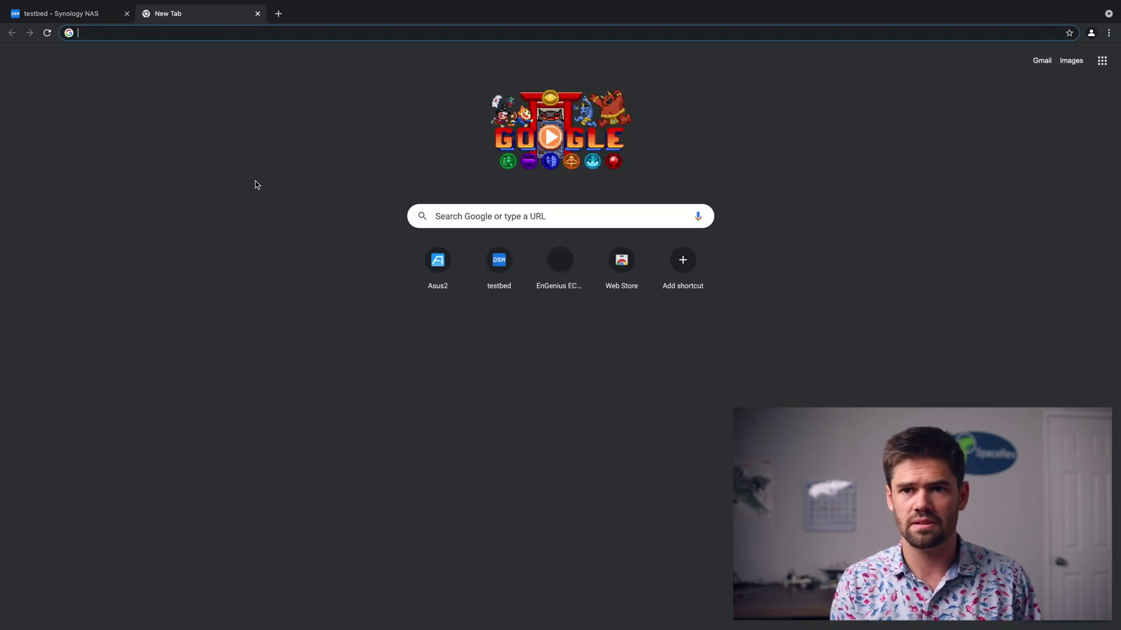
text(nextcloud lin)
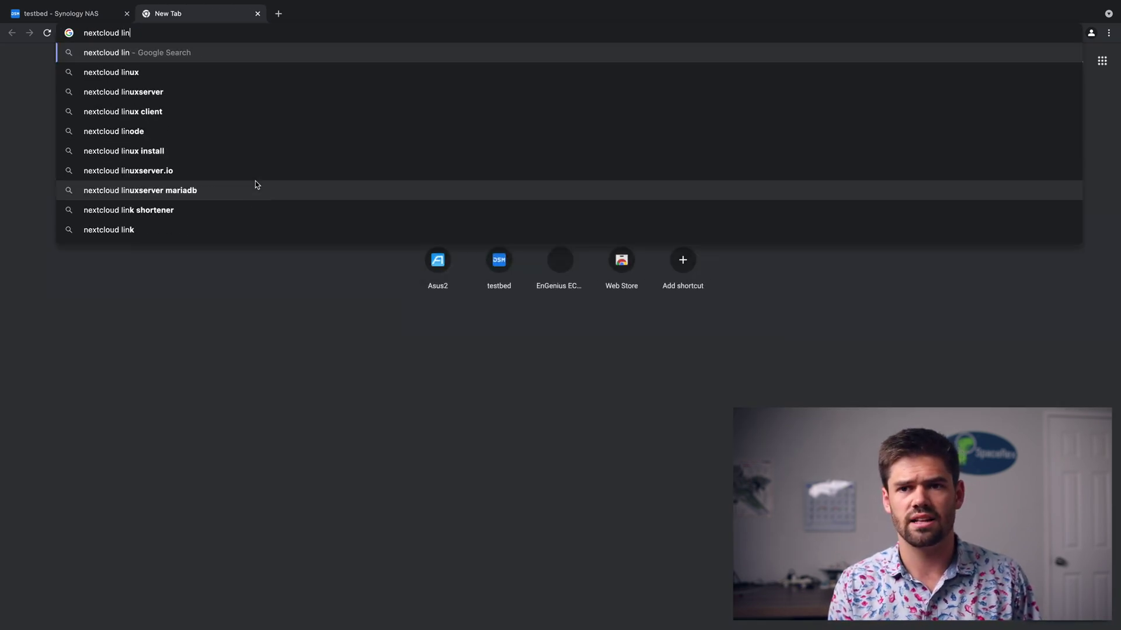
text(ux server io )
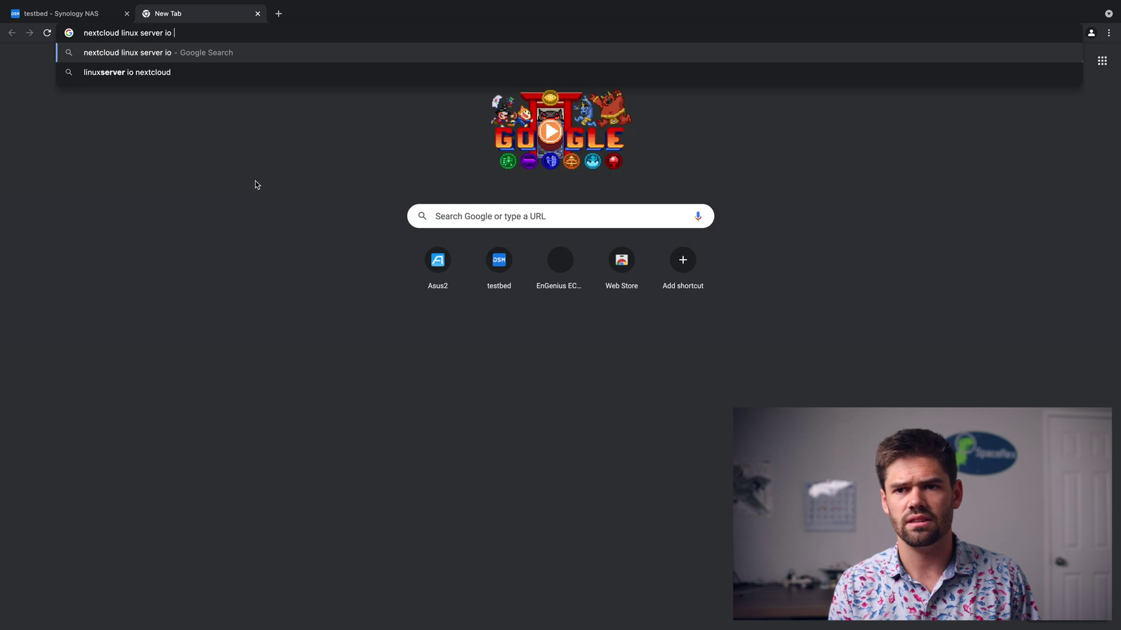
text(docker)
key(Return)
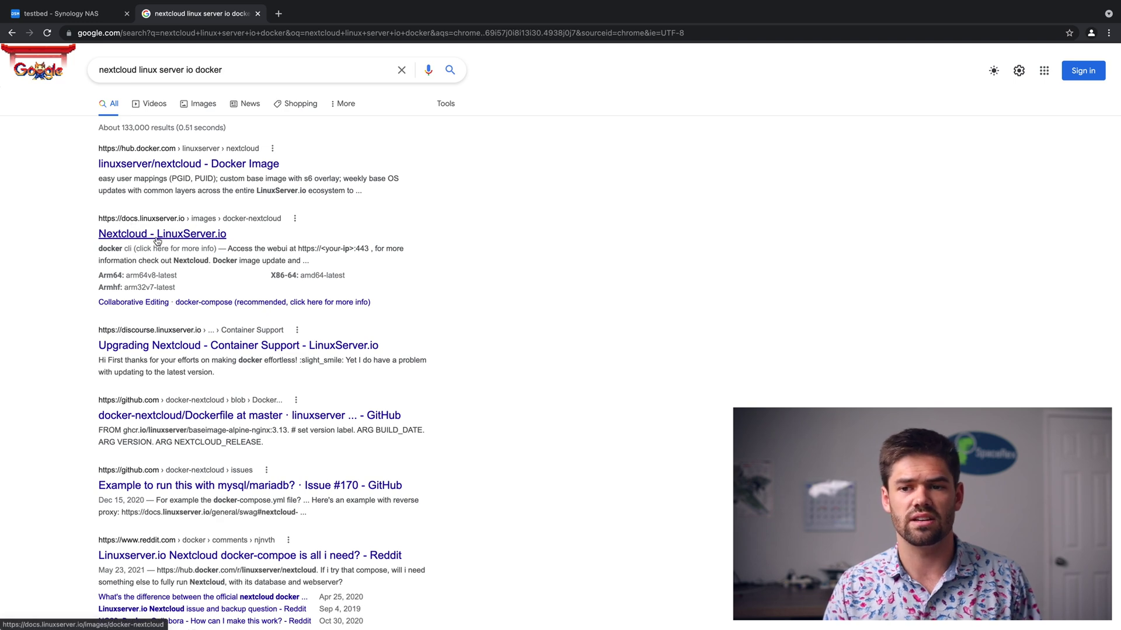
click(139, 236)
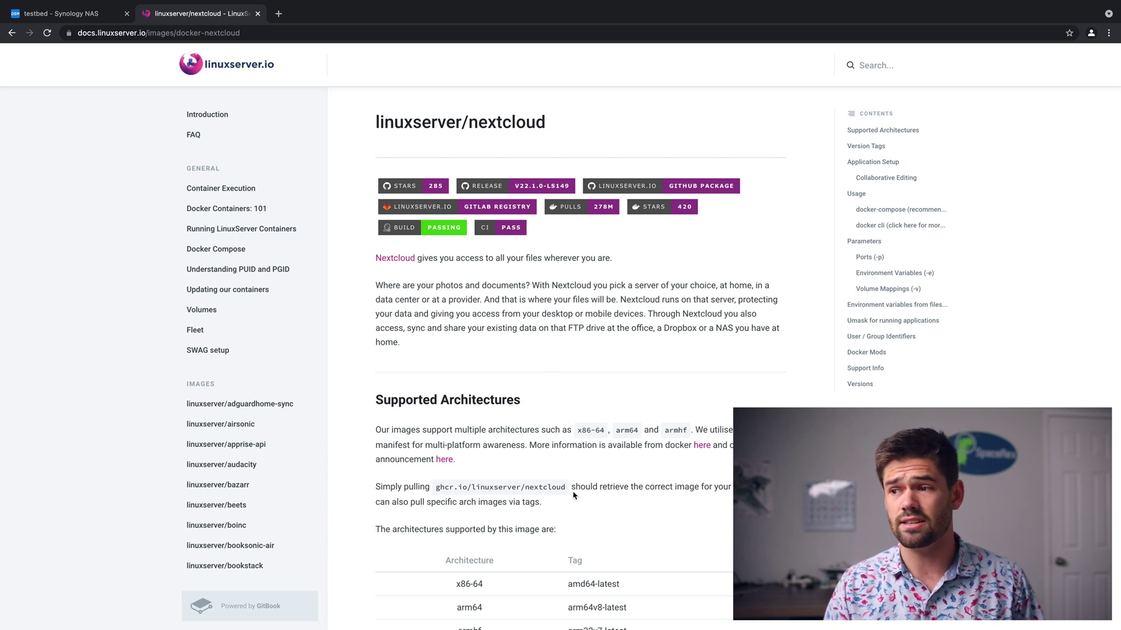
Scroll the linuxserver/nextcloud docs down to the Usage section's docker-compose example.
scroll(574, 495, down, 15)
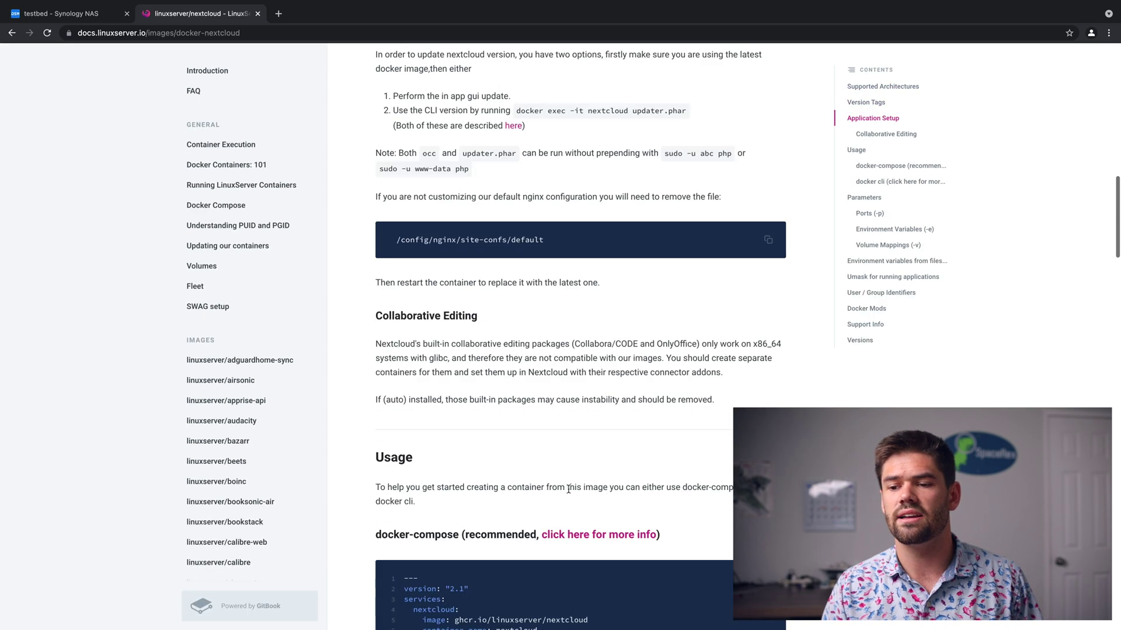
scroll(568, 489, down, 9)
scroll(564, 487, up, 5)
scroll(562, 489, down, 1)
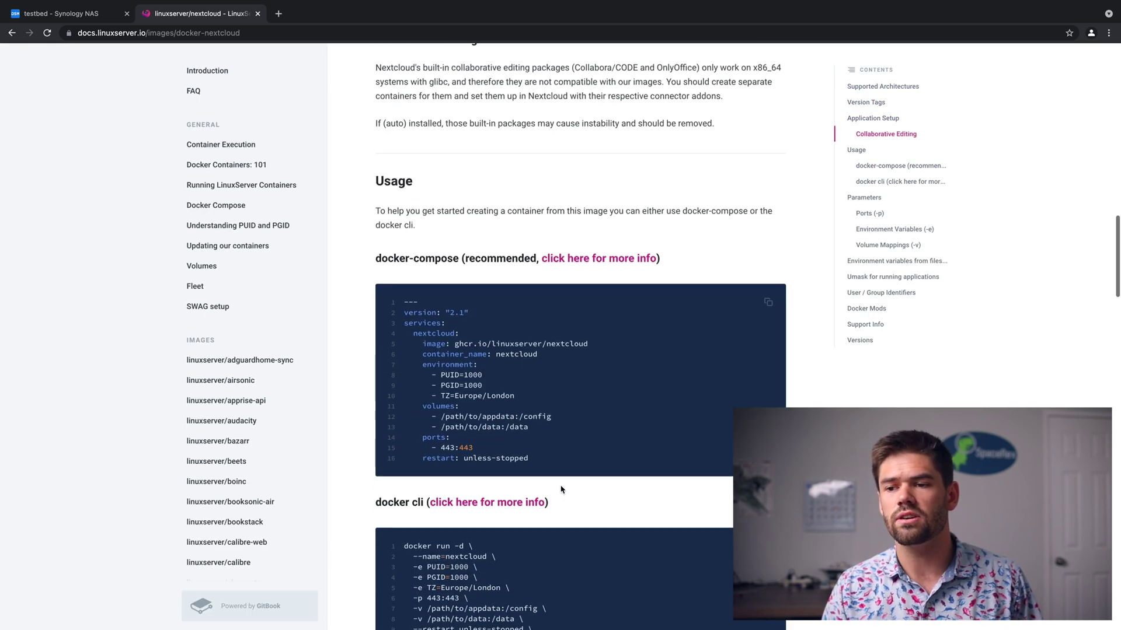
scroll(561, 490, down, 1)
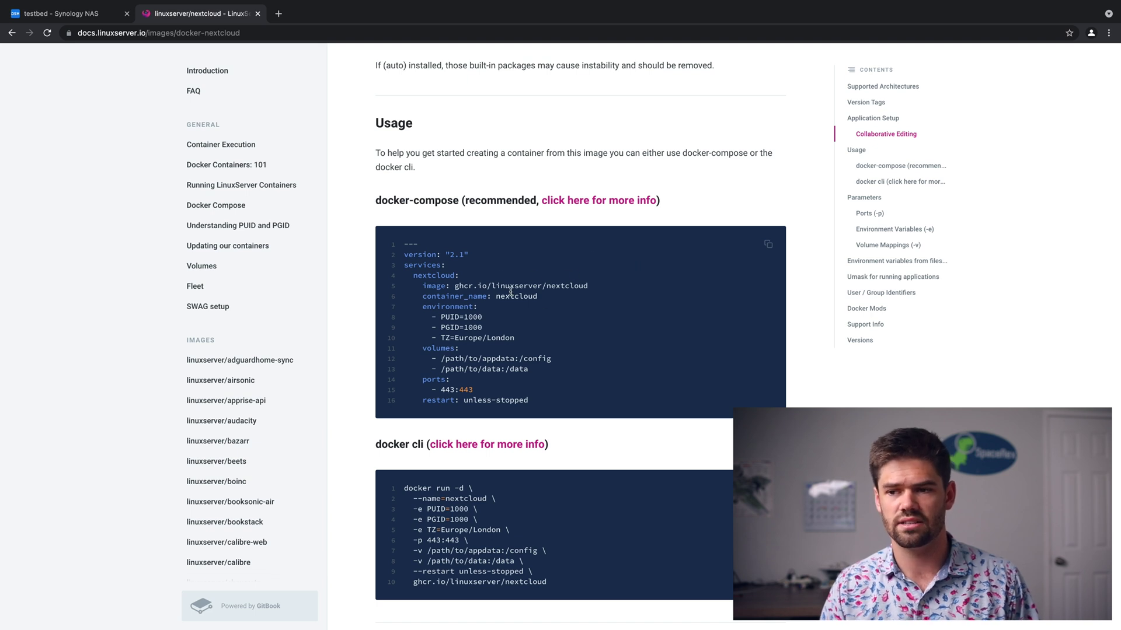
Open Docker's Image list in Synology DSM and bring up the Add options.
click(80, 18)
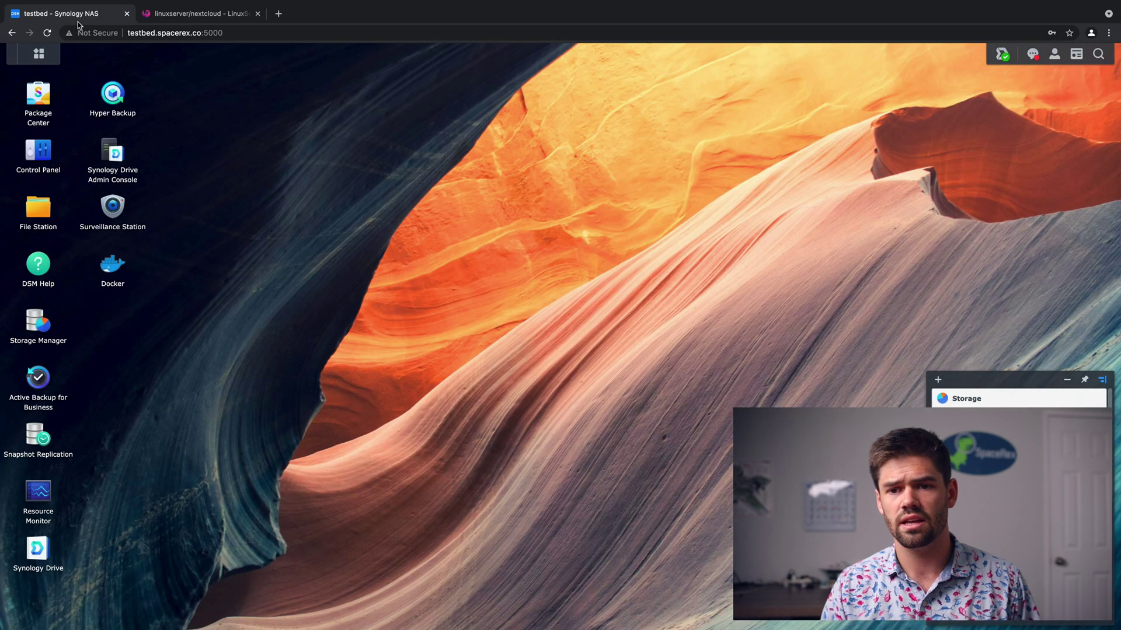
click(116, 268)
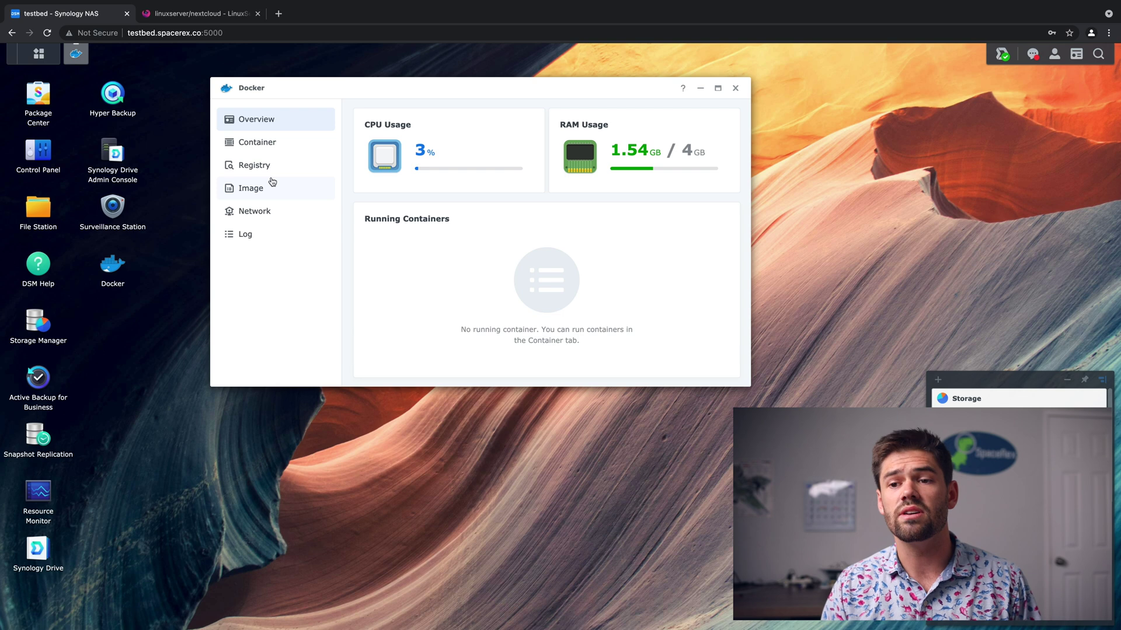
click(261, 196)
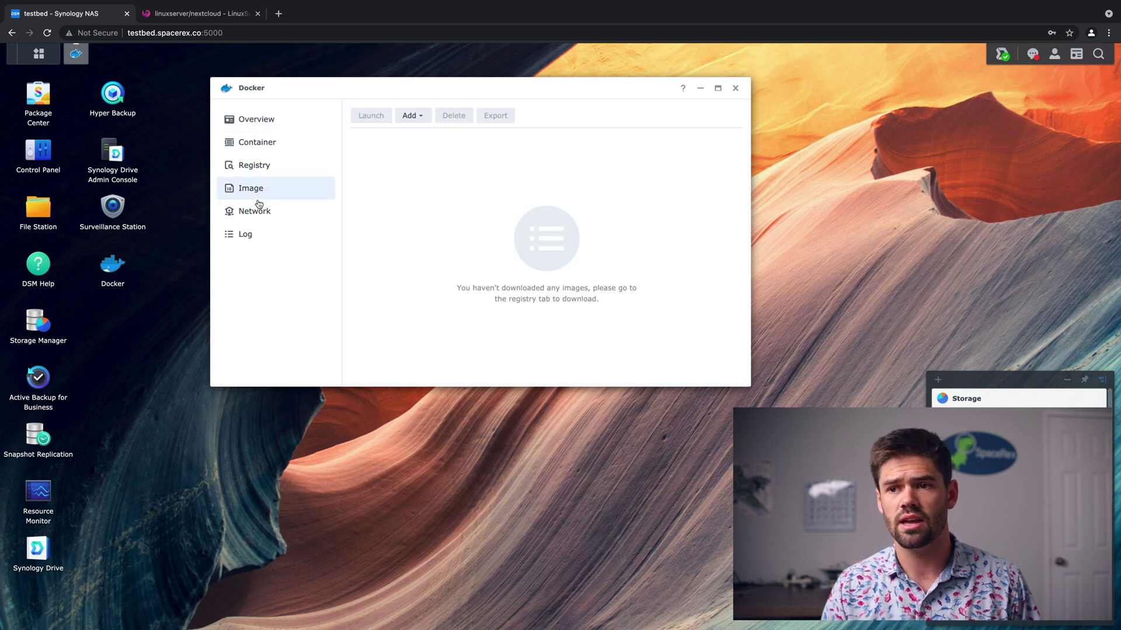
click(411, 115)
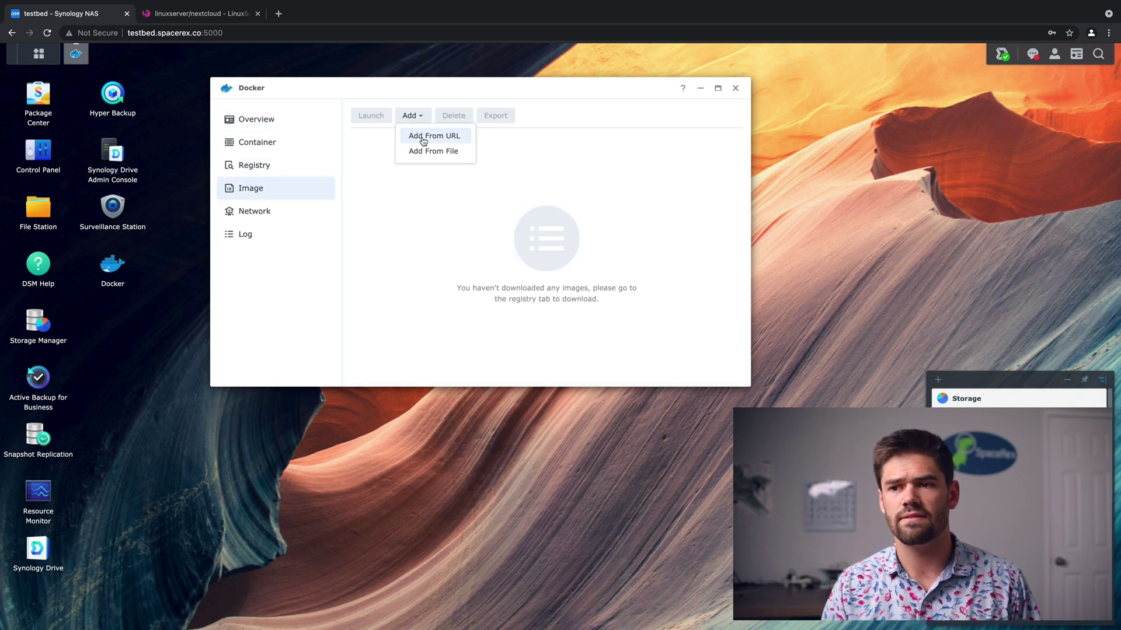
Select the 'linuxserver/nextcloud' image name from the docs' compose example.
click(201, 14)
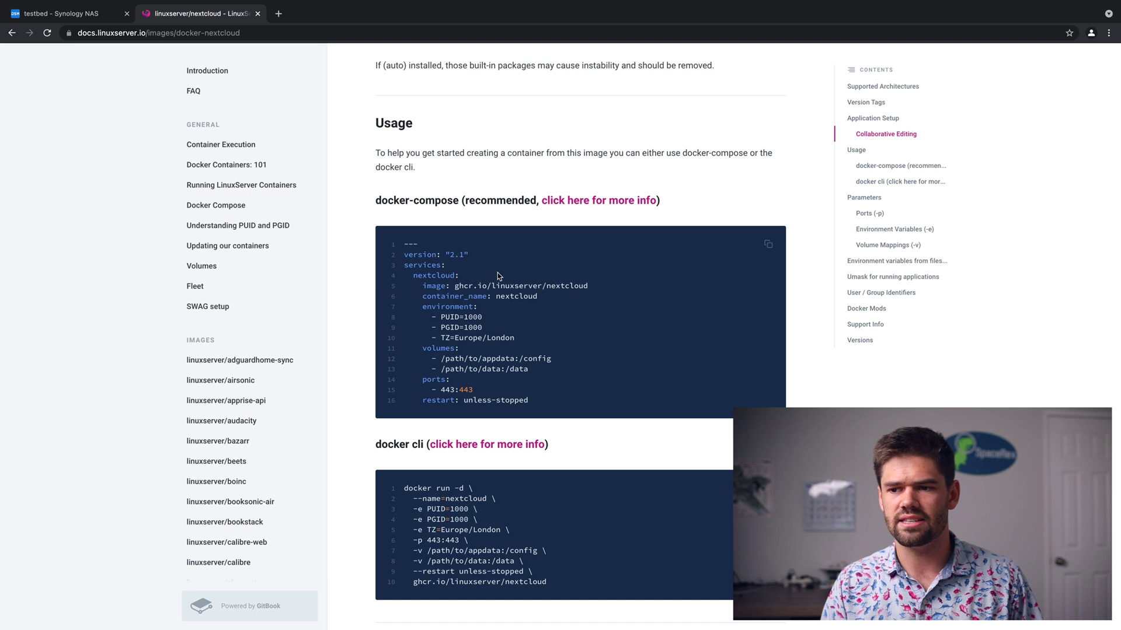
drag(492, 285, 605, 287)
key(ctrl+c)
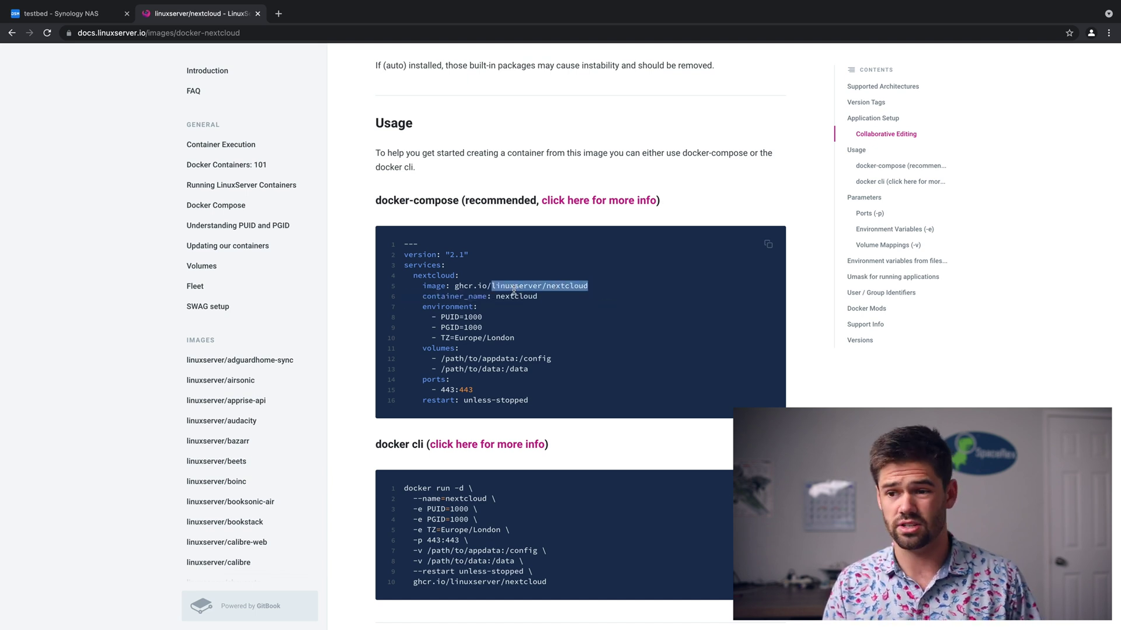
click(93, 18)
Add an image from URL by pasting 'linuxserver/nextcloud'.
click(415, 134)
click(488, 191)
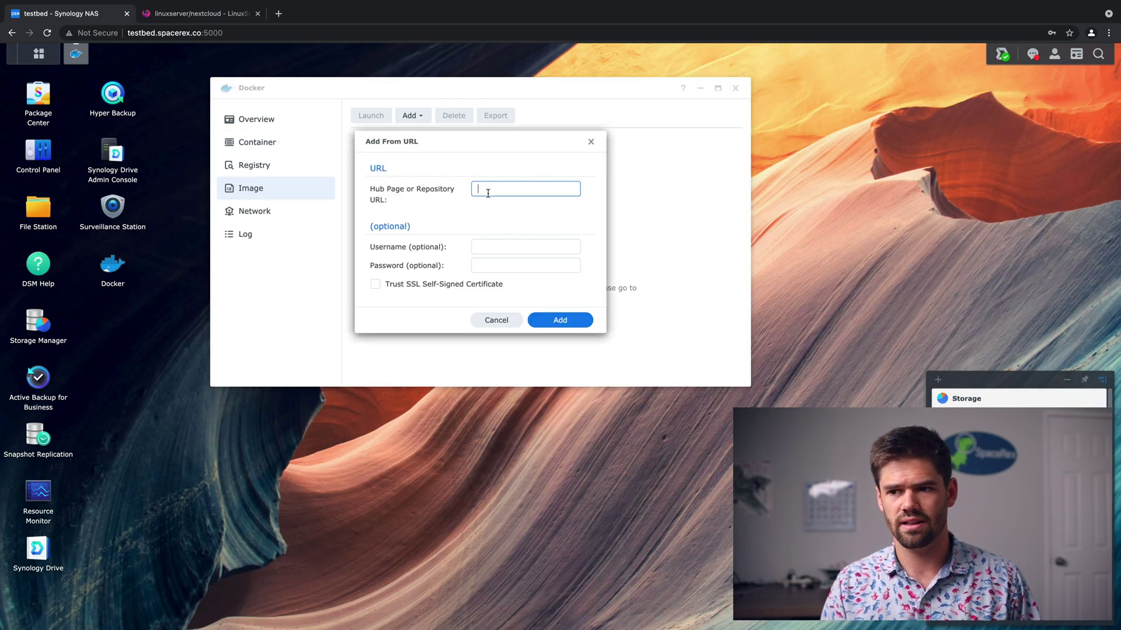
key(ctrl+v)
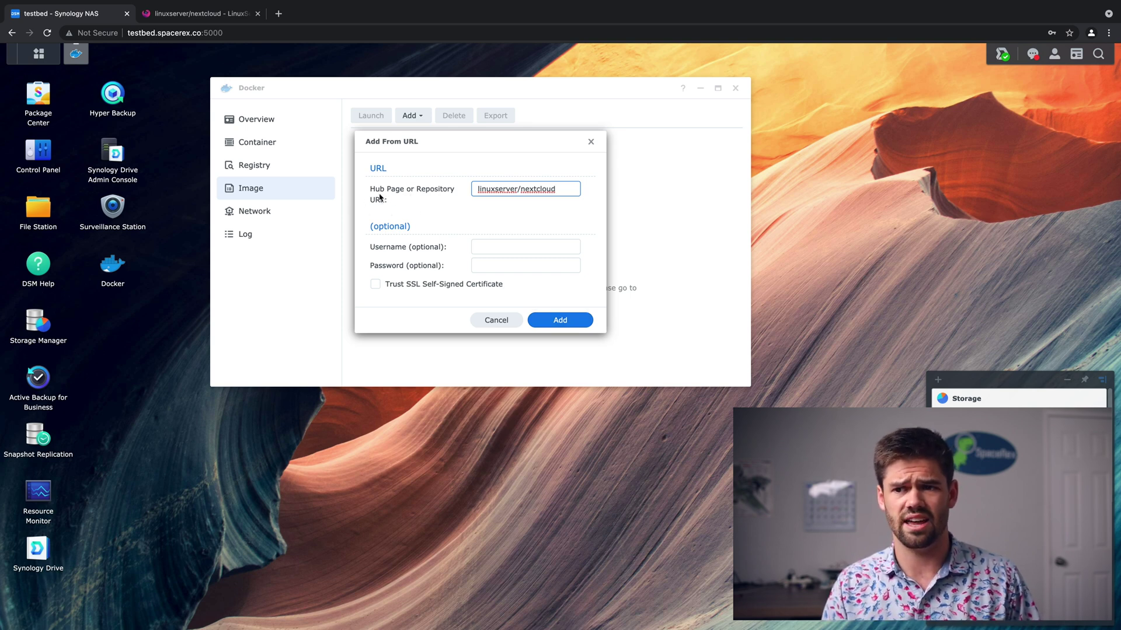
click(575, 325)
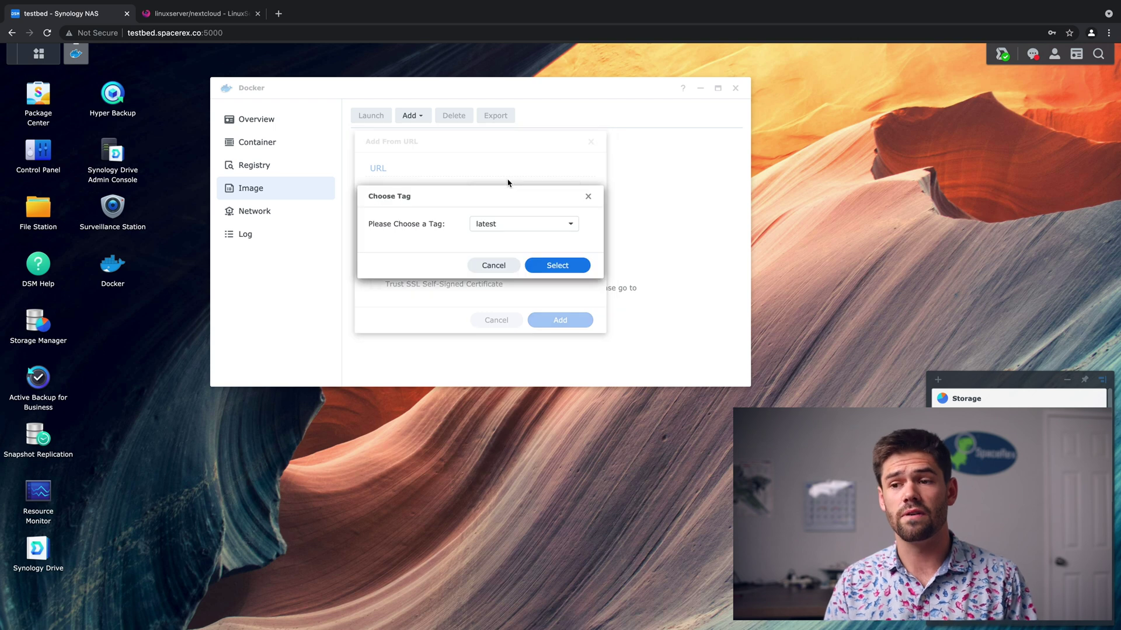
Download the image with the 'latest' tag and select it in the image list.
click(561, 227)
scroll(541, 269, down, 5)
scroll(541, 271, down, 5)
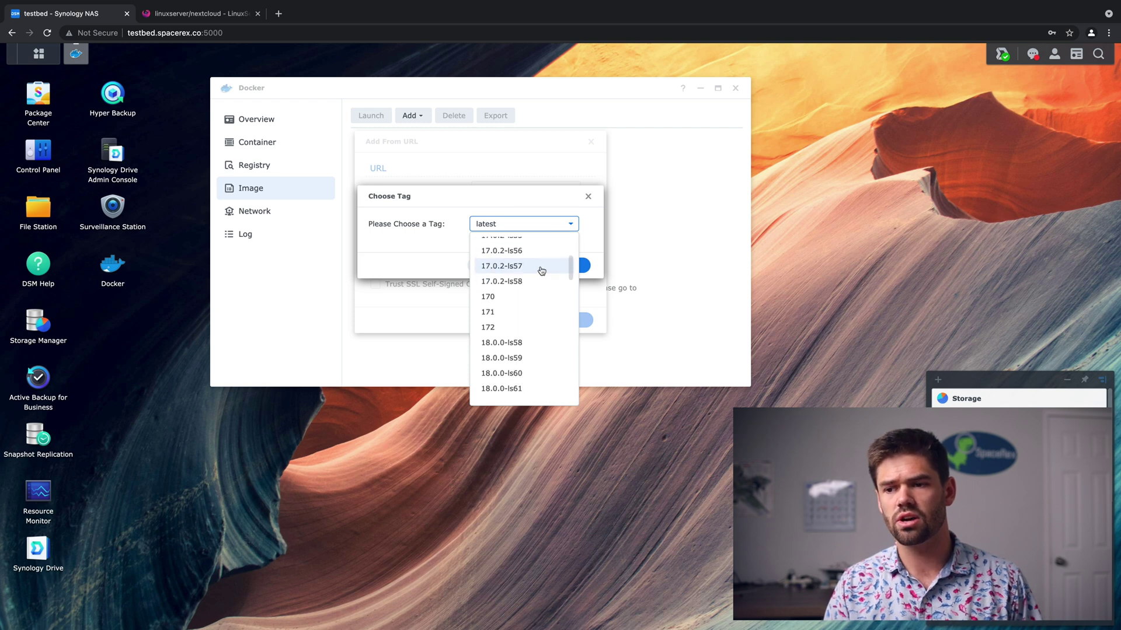
scroll(541, 270, up, 15)
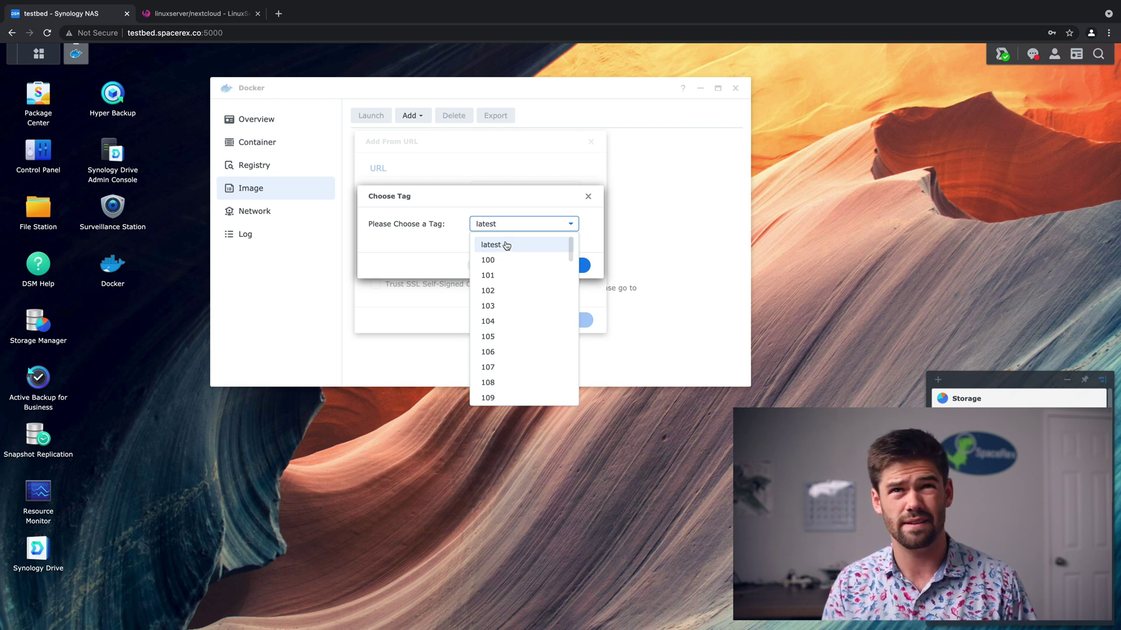
click(505, 245)
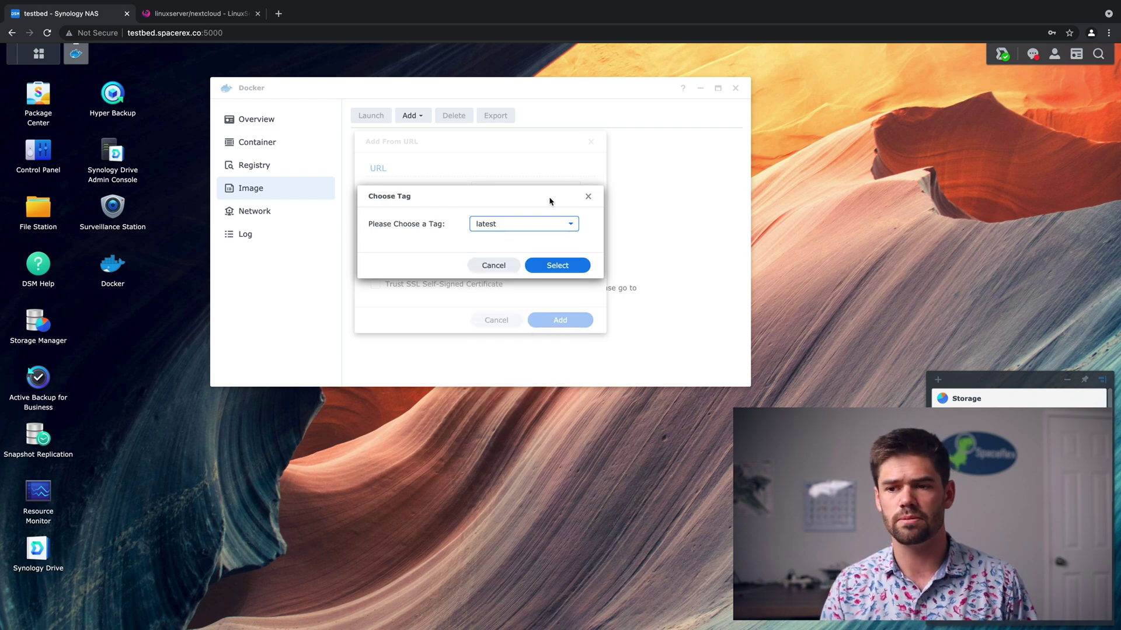
click(562, 266)
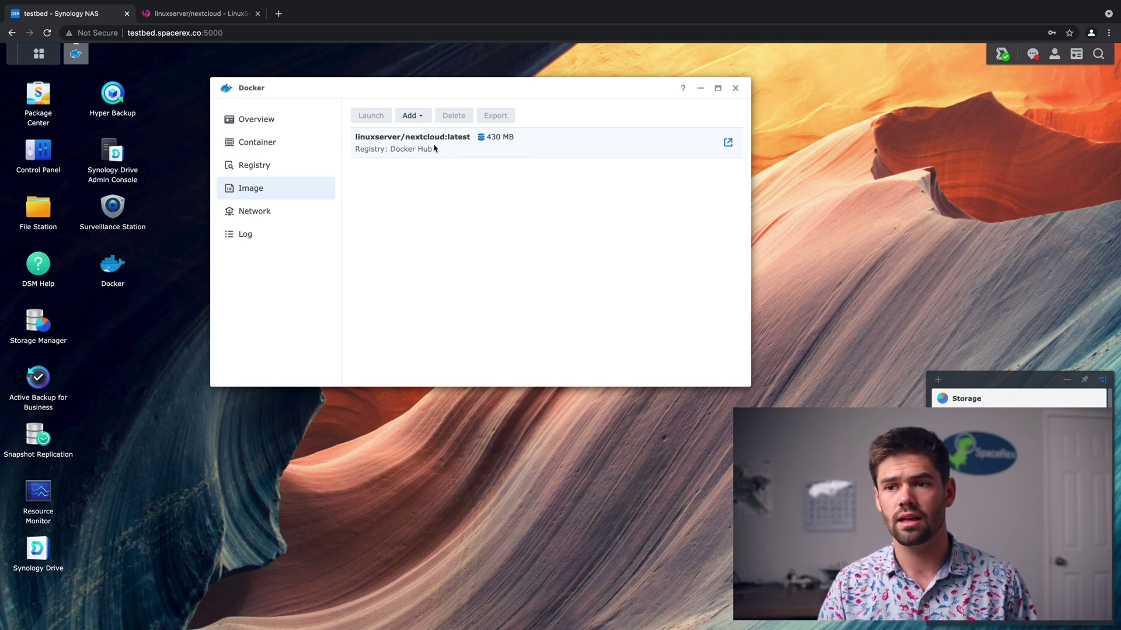
click(434, 148)
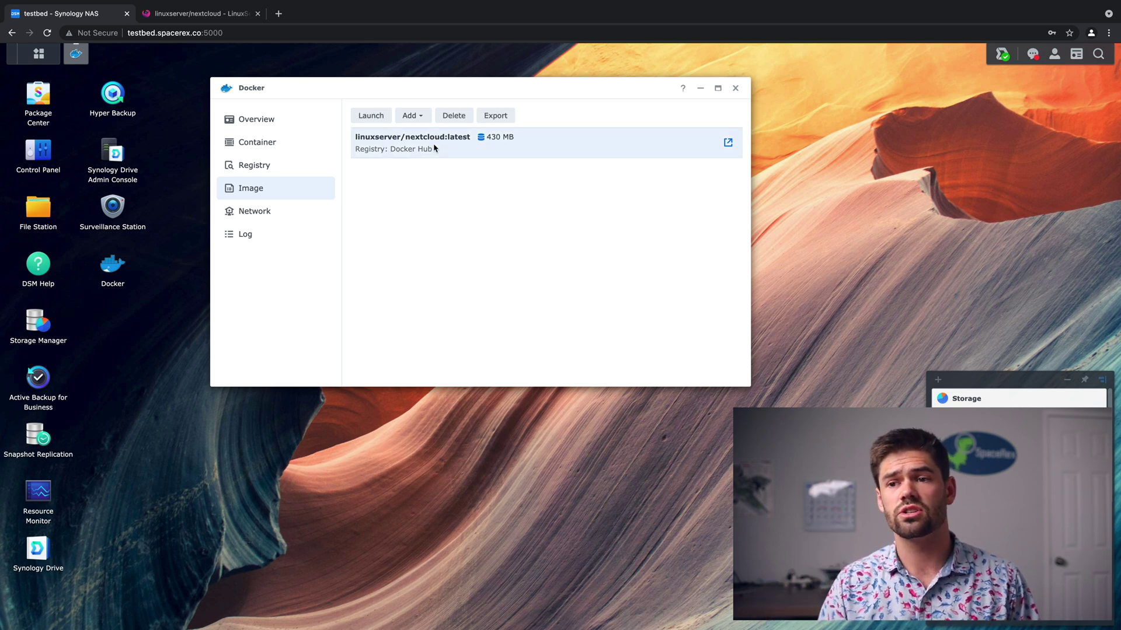
Create a container from the image named 'nextcloud_forvideo'.
click(372, 116)
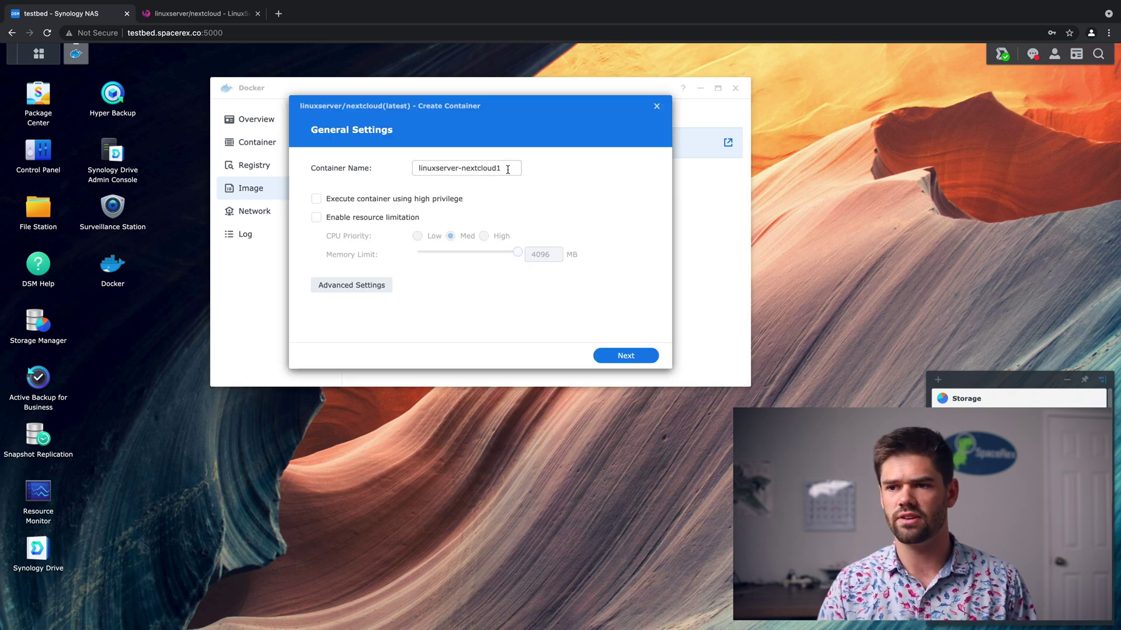
drag(506, 168, 302, 172)
text(nextcloud)
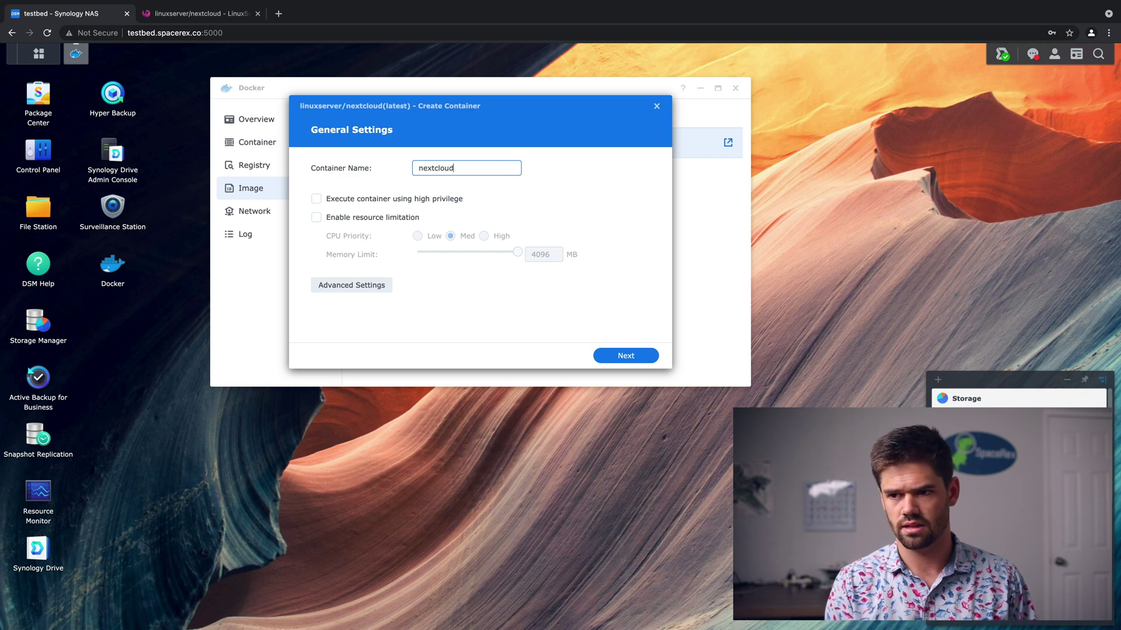
text(_forvideo)
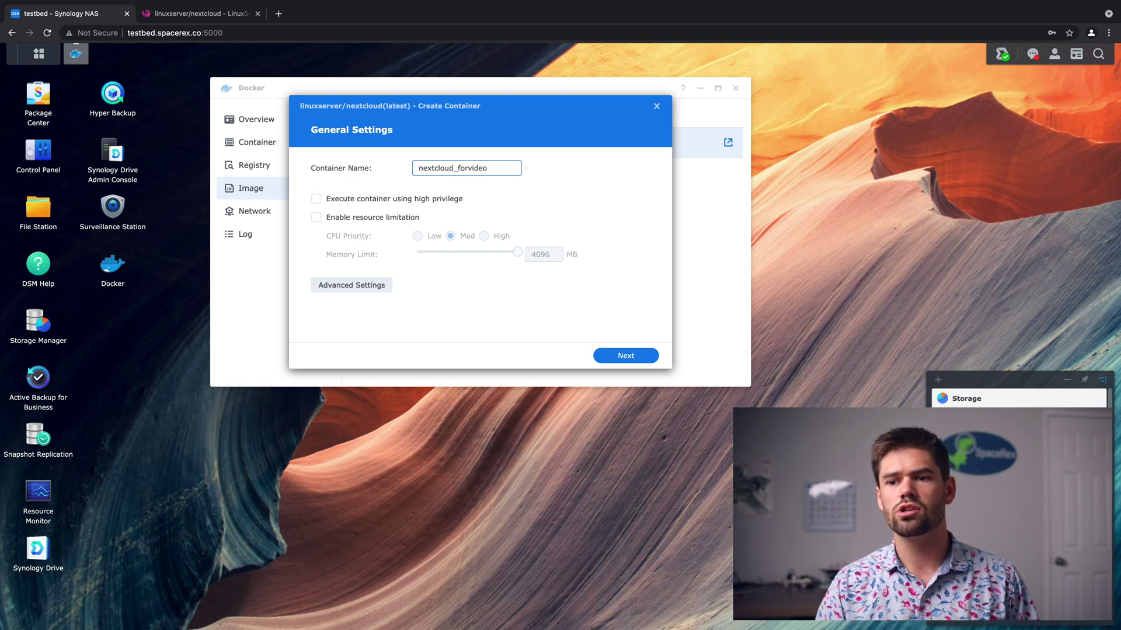
Enable auto-restart in the container's Advanced Settings.
click(370, 286)
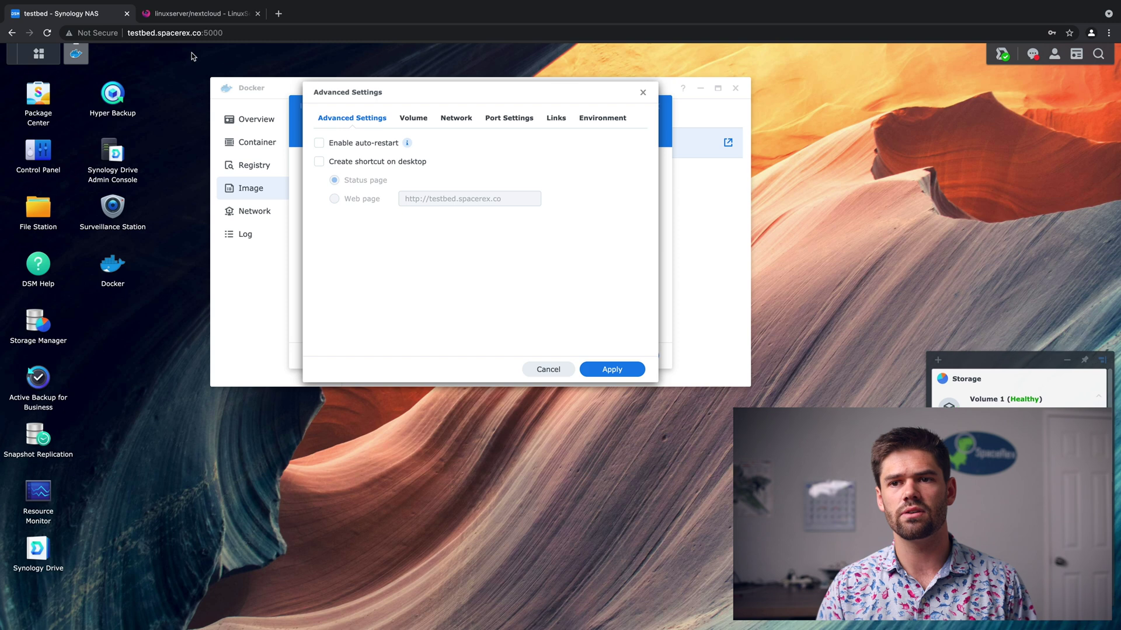
click(193, 13)
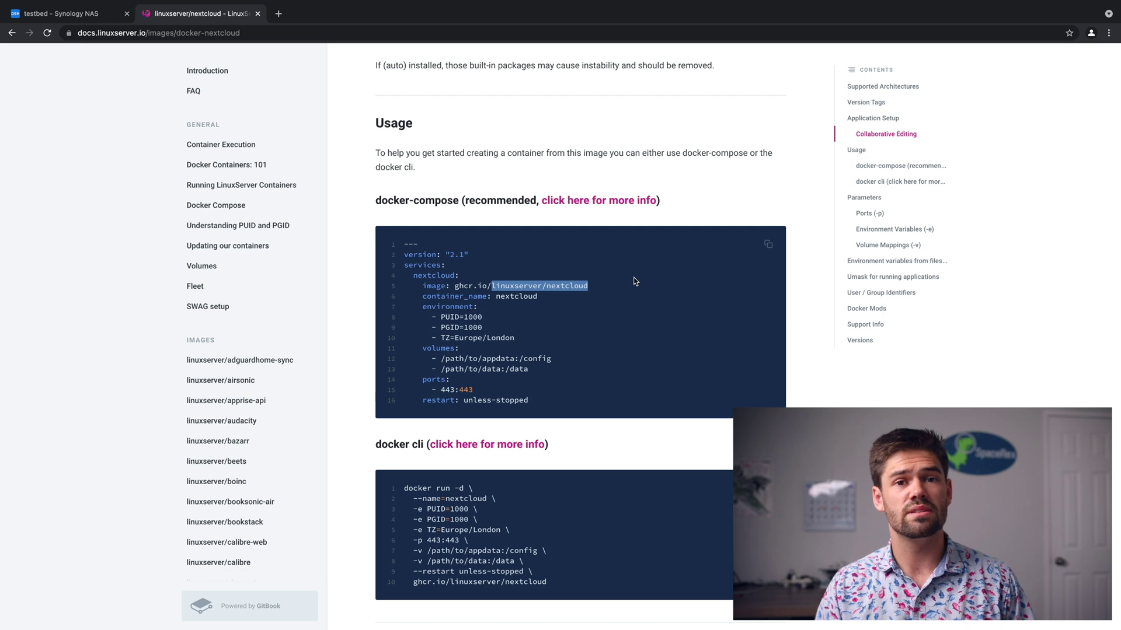
click(81, 13)
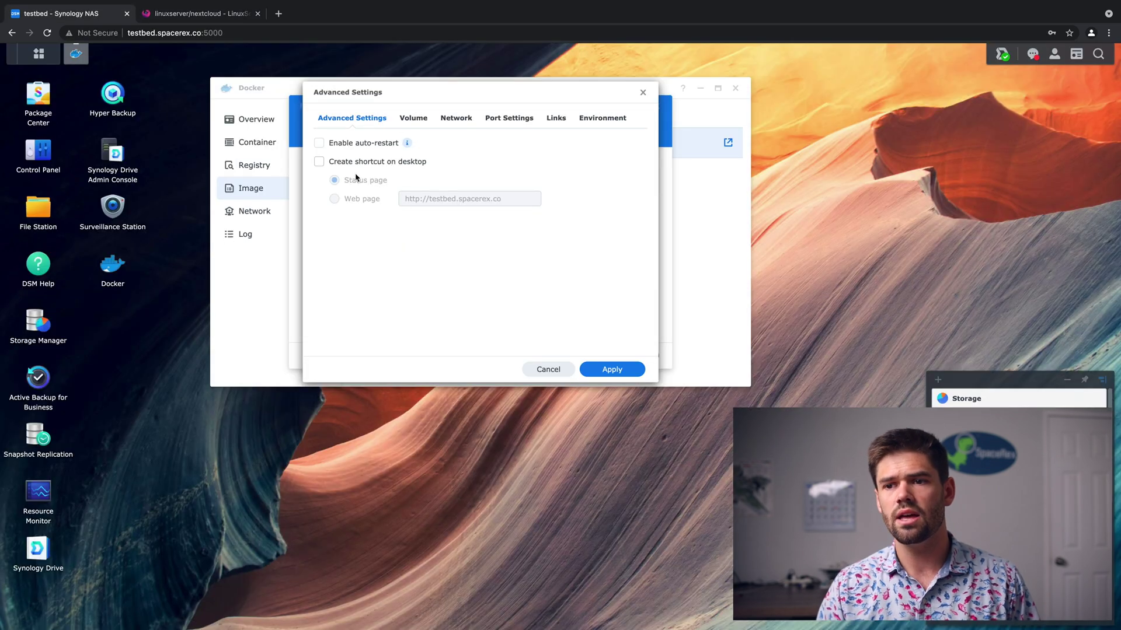
click(379, 148)
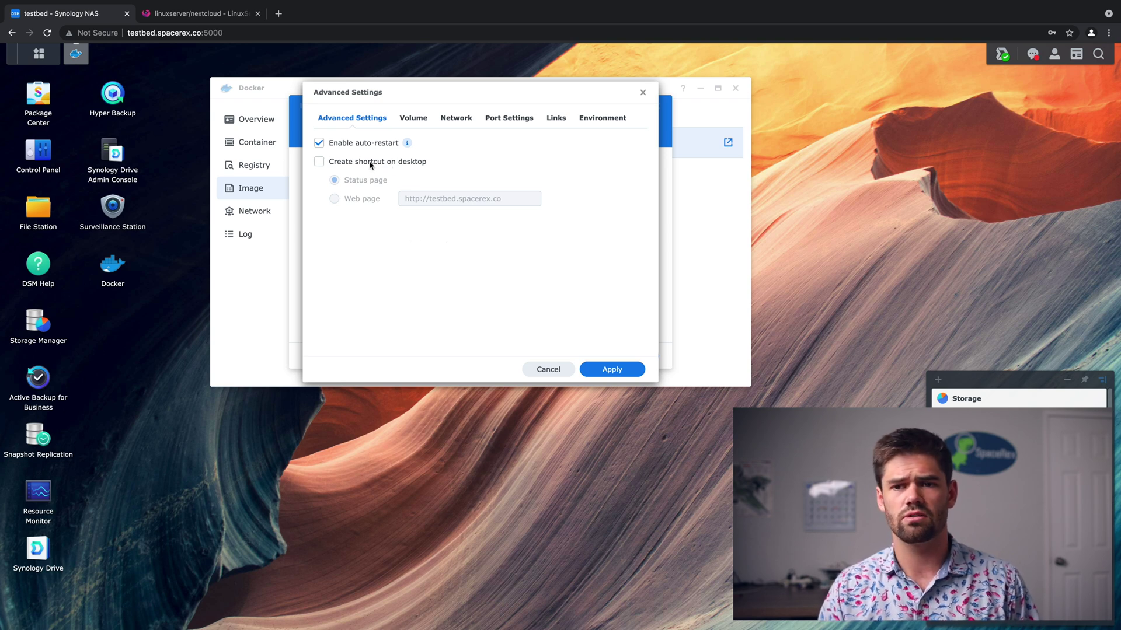
click(425, 121)
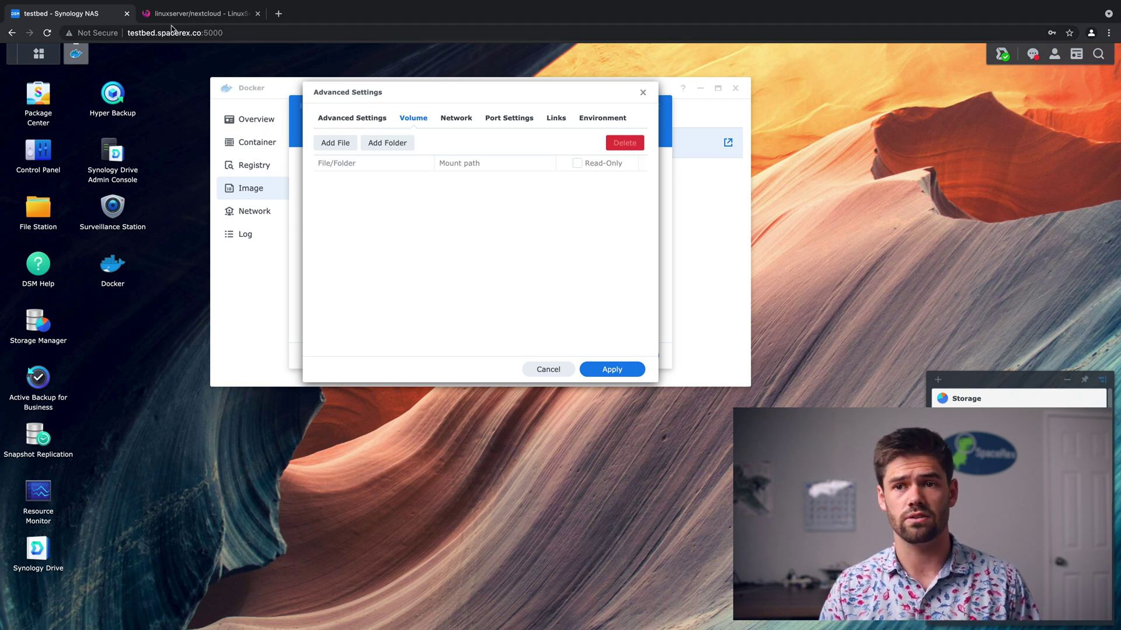
click(205, 14)
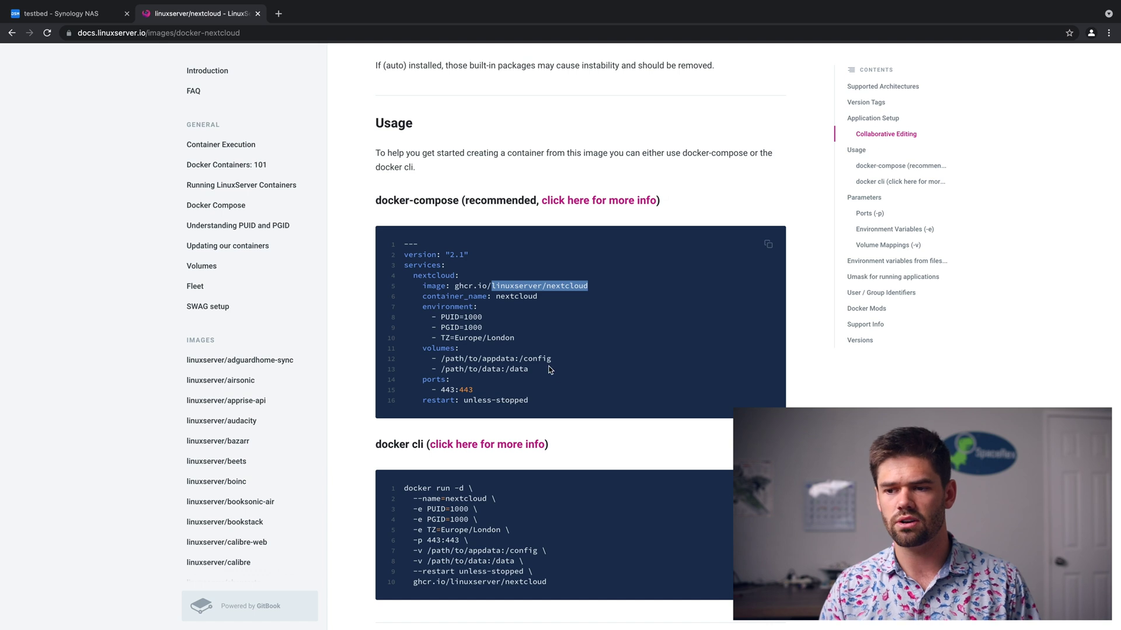
drag(441, 359, 548, 361)
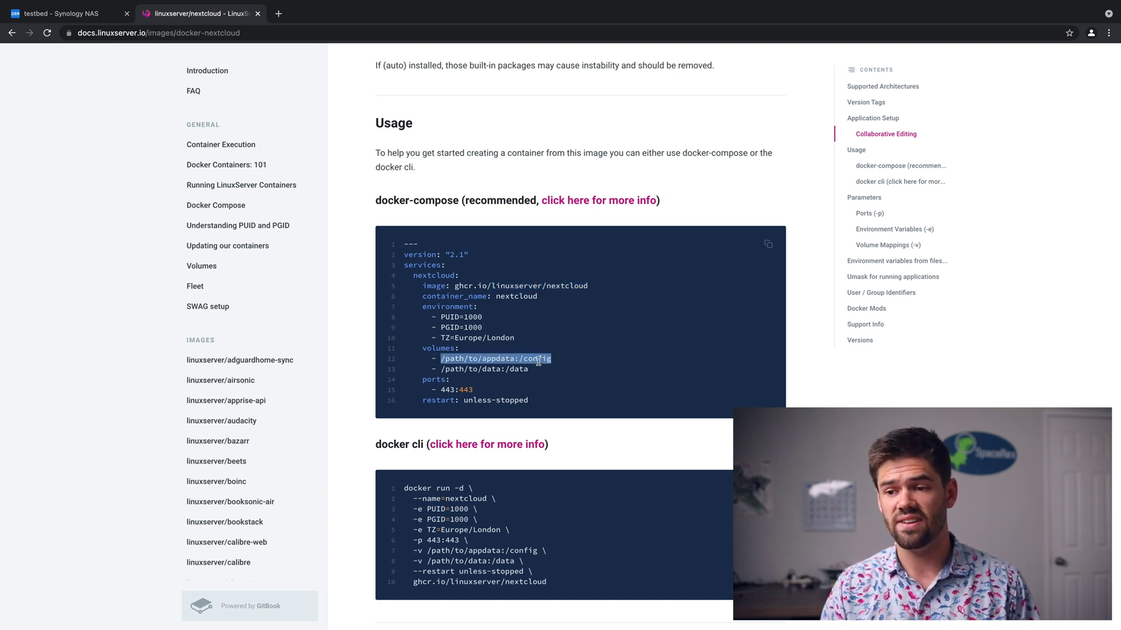
click(442, 358)
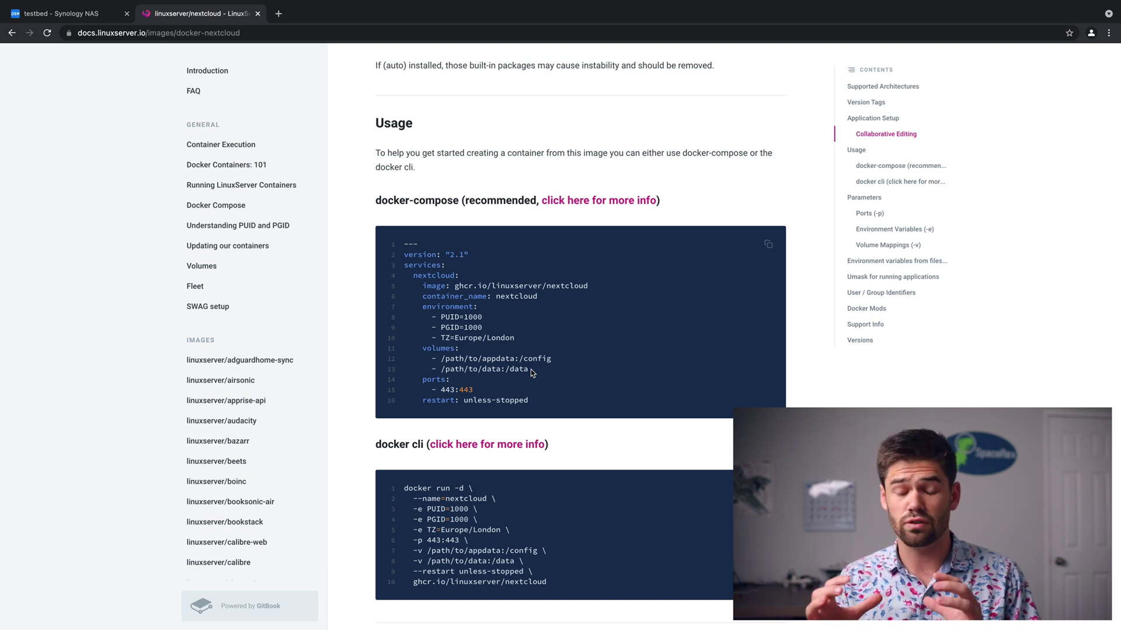
scroll(531, 372, down, 1)
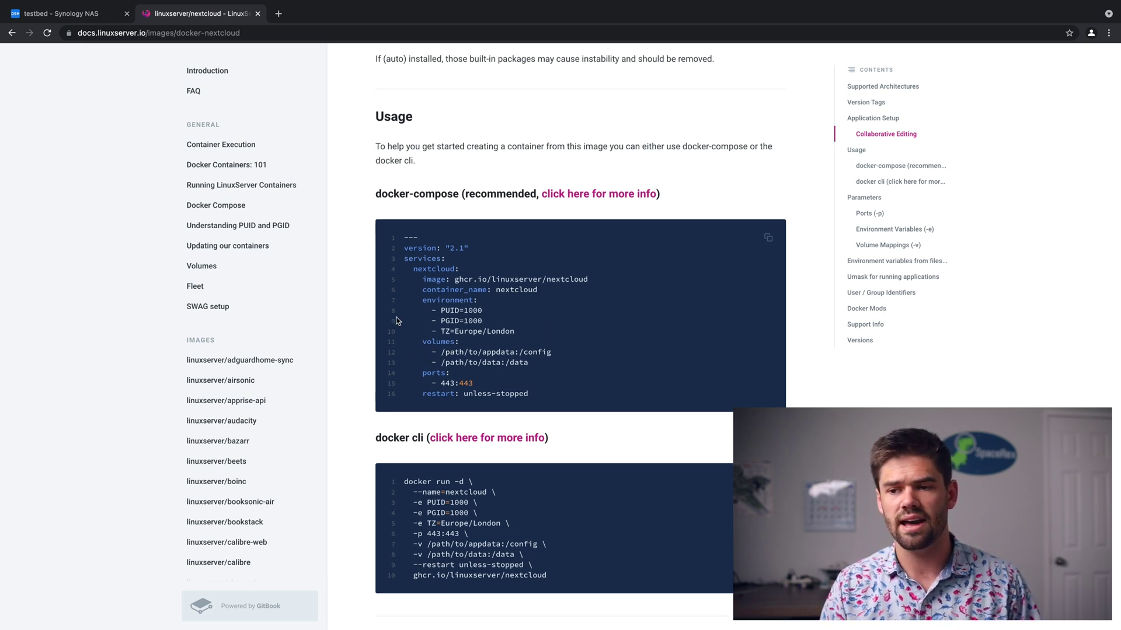
click(92, 18)
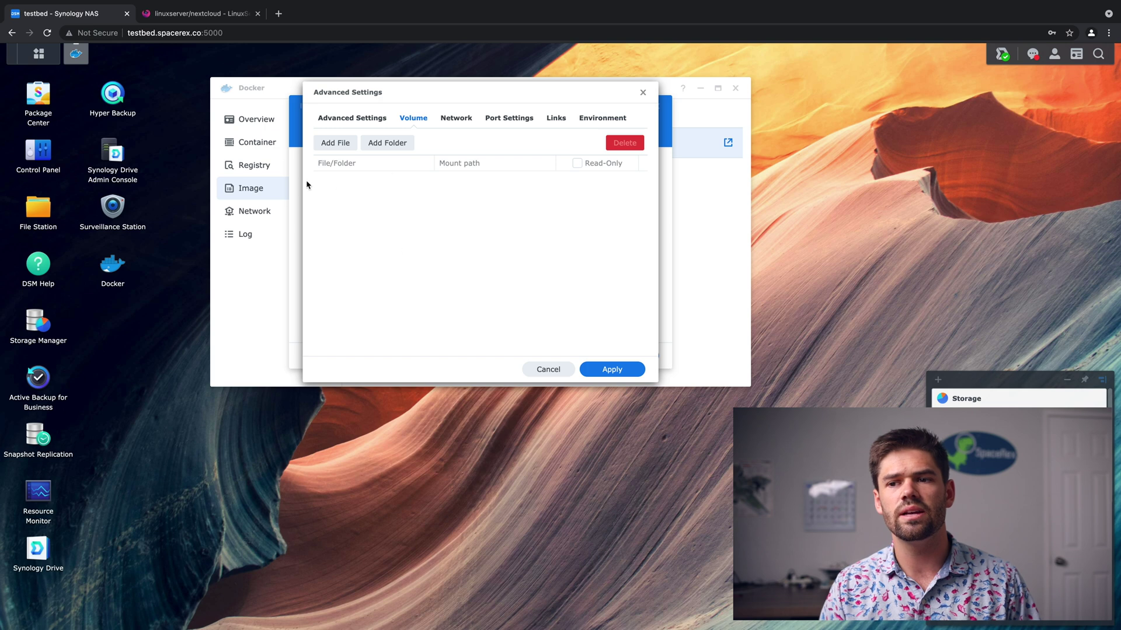
Create a Nextcloud folder under docker with Config and data subfolders.
click(390, 143)
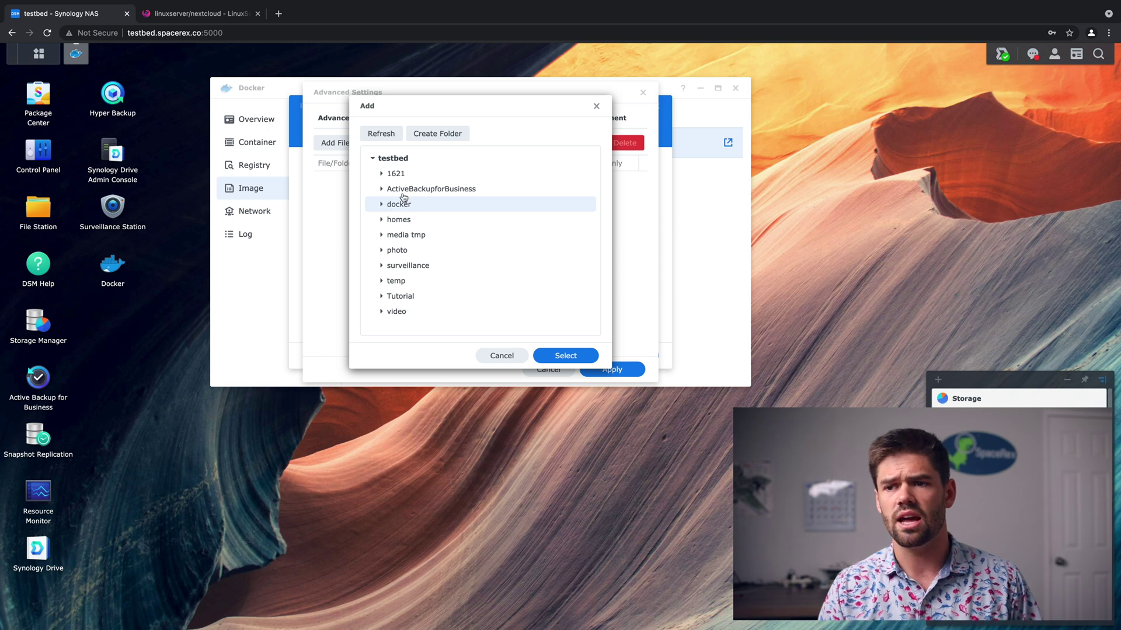
click(441, 138)
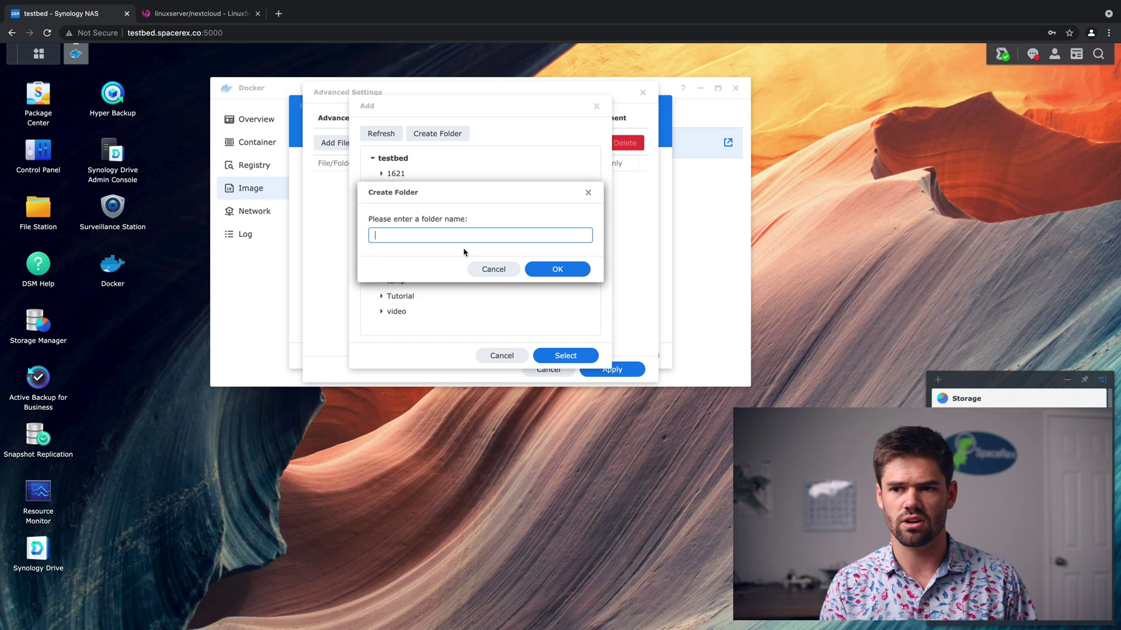
text(Nextcloud)
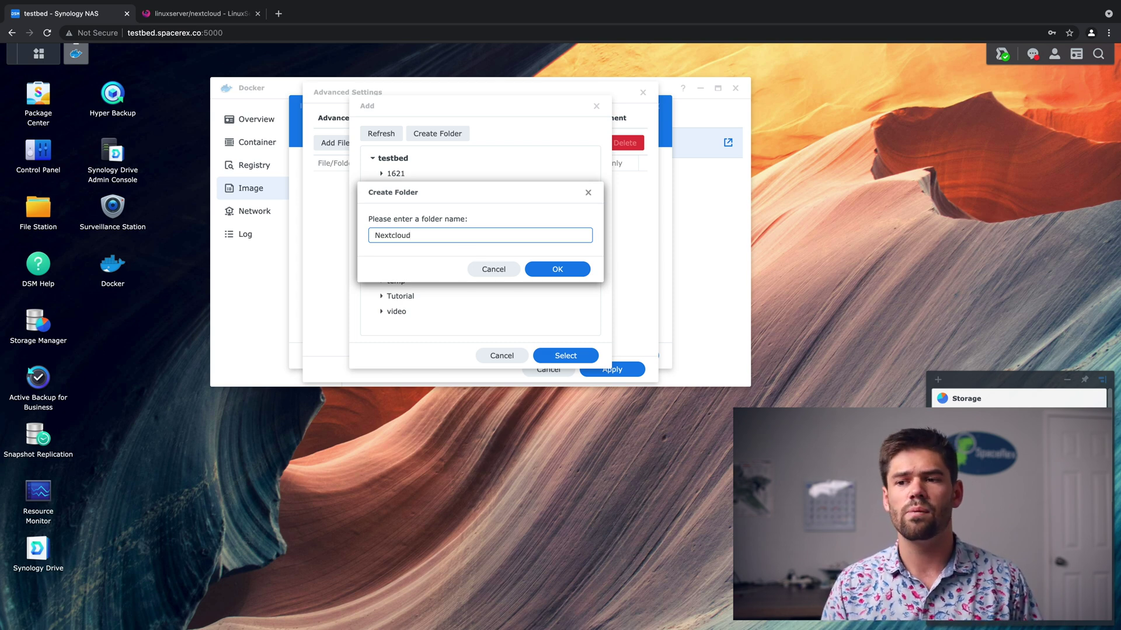
click(557, 270)
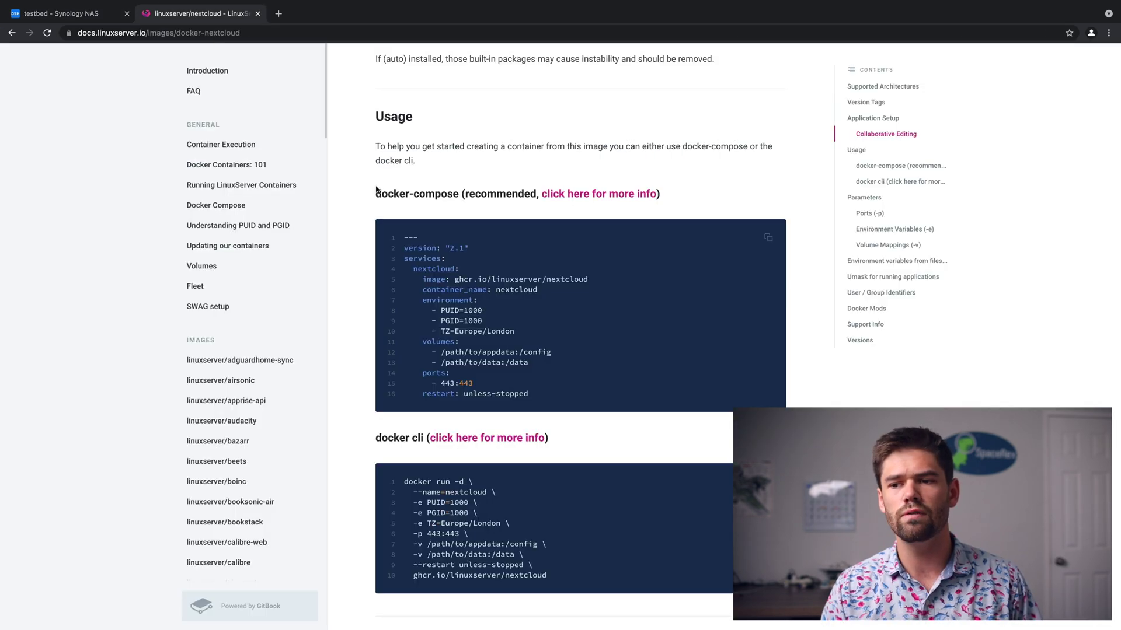
click(198, 13)
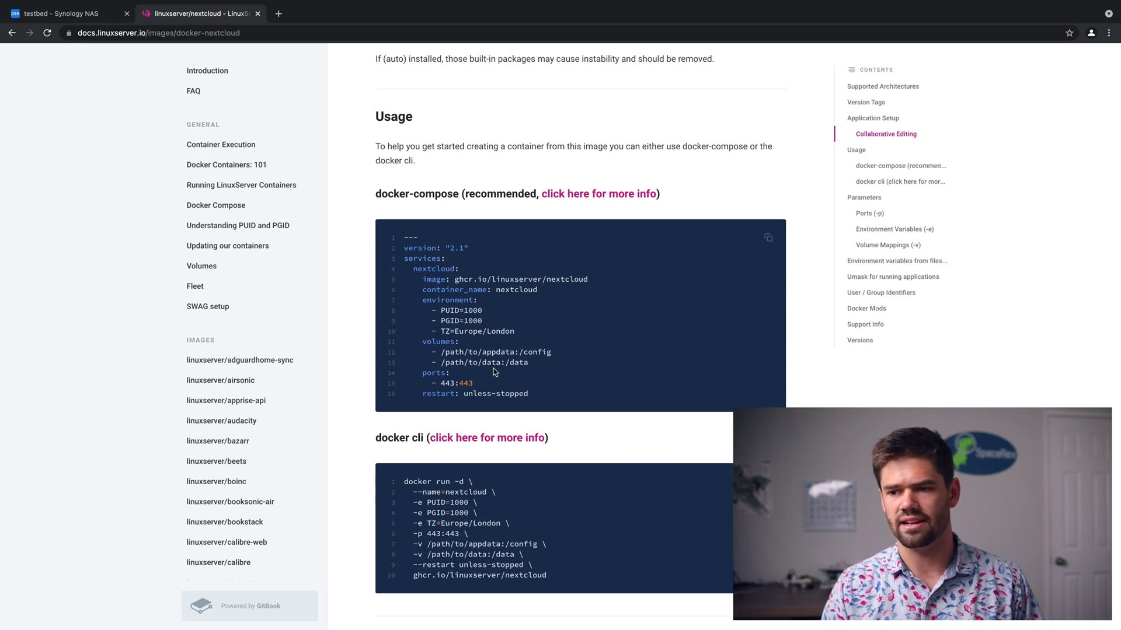
click(61, 14)
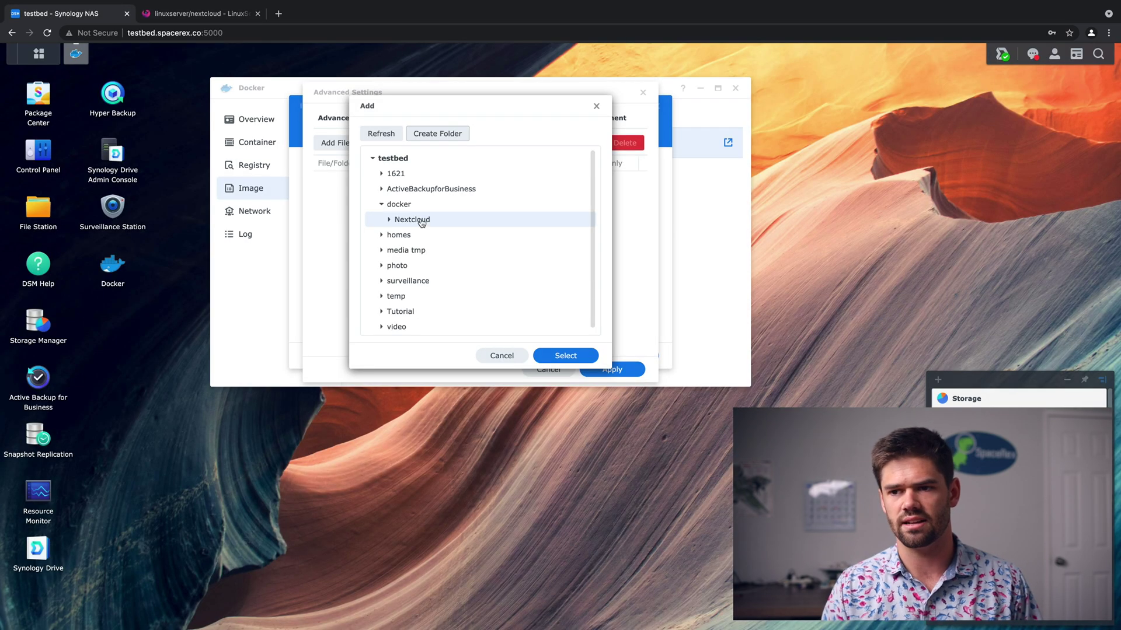
click(441, 133)
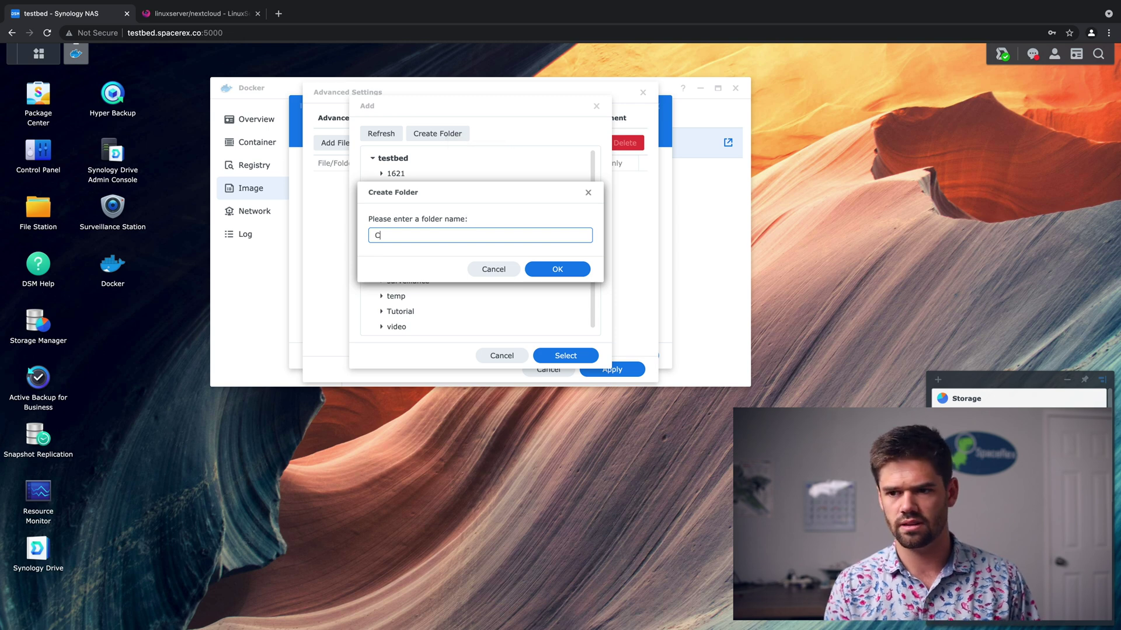
key(Return)
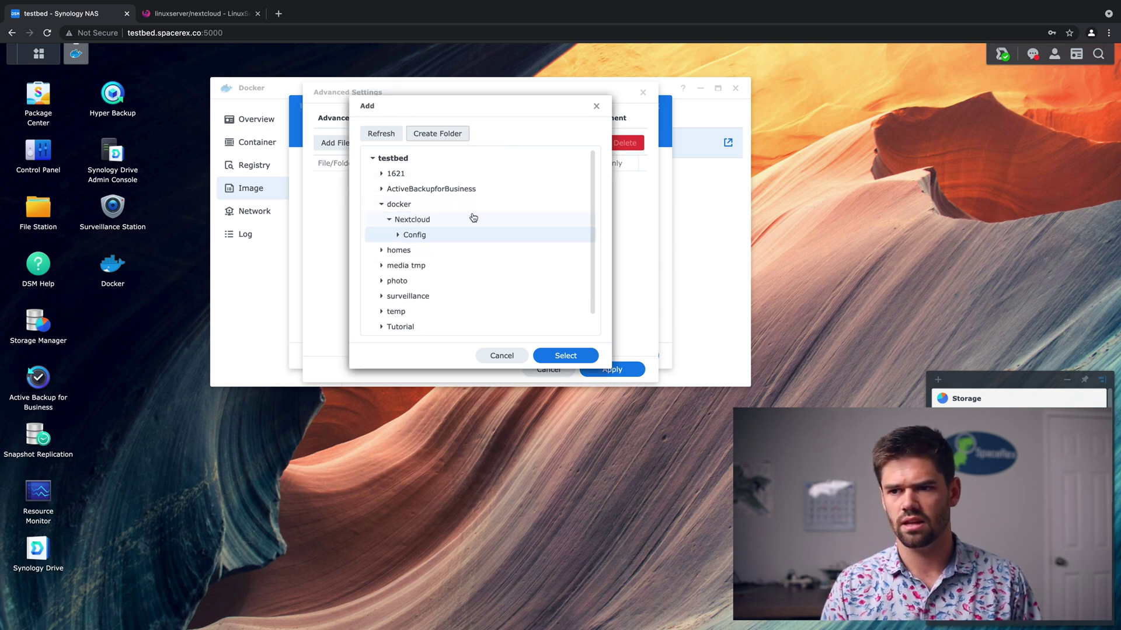
click(469, 136)
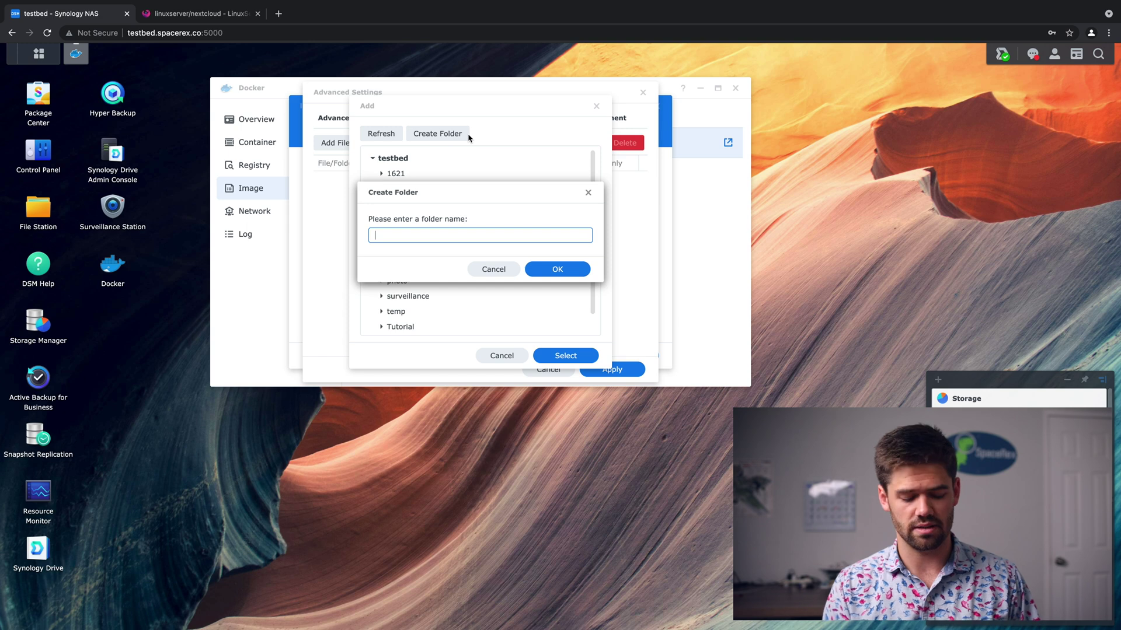
text(data)
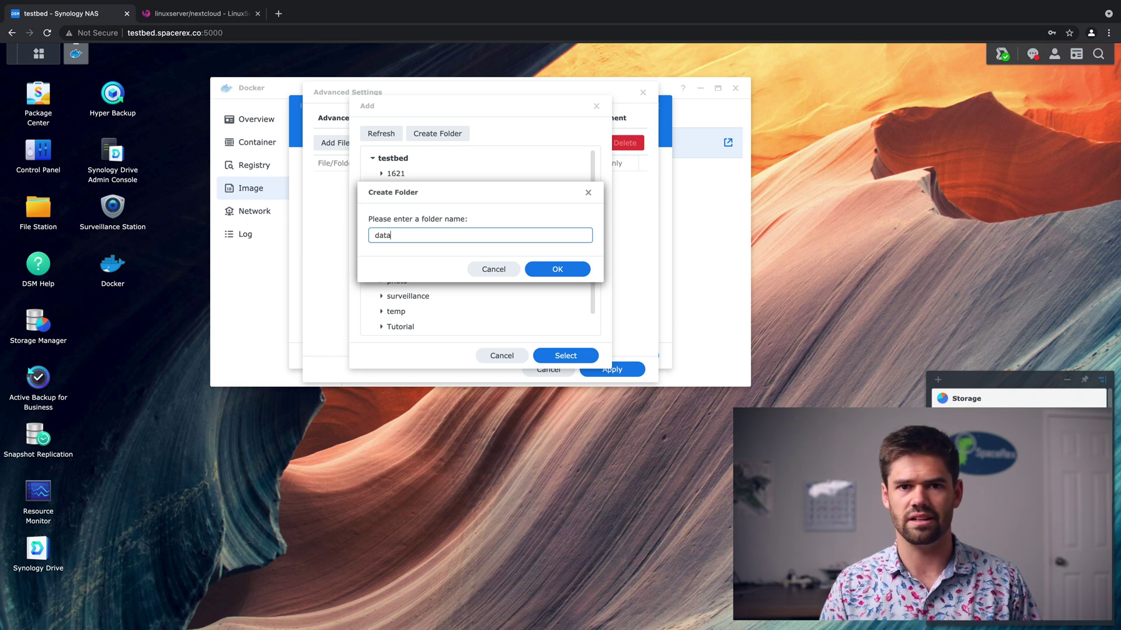
click(549, 269)
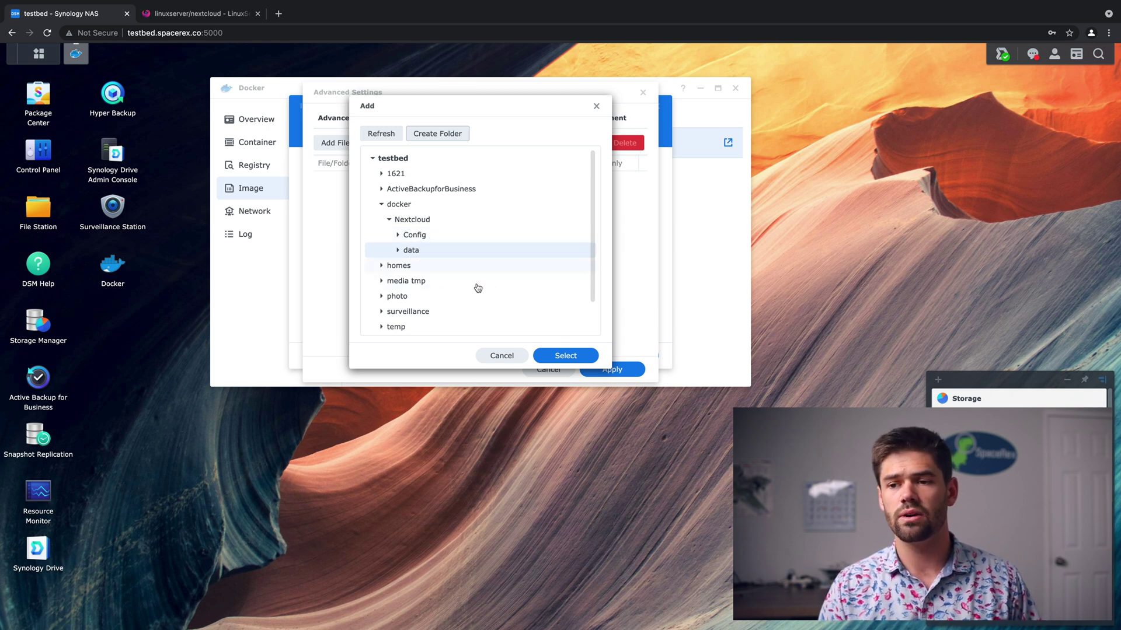
Mount docker/Nextcloud/data as a volume at /data.
click(565, 356)
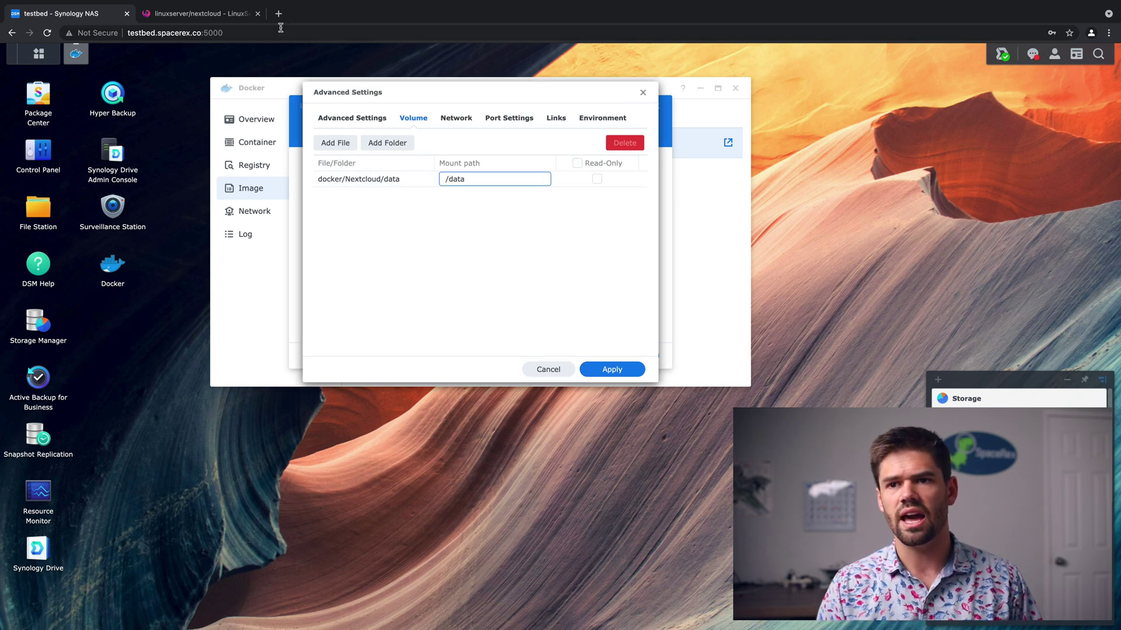
click(200, 16)
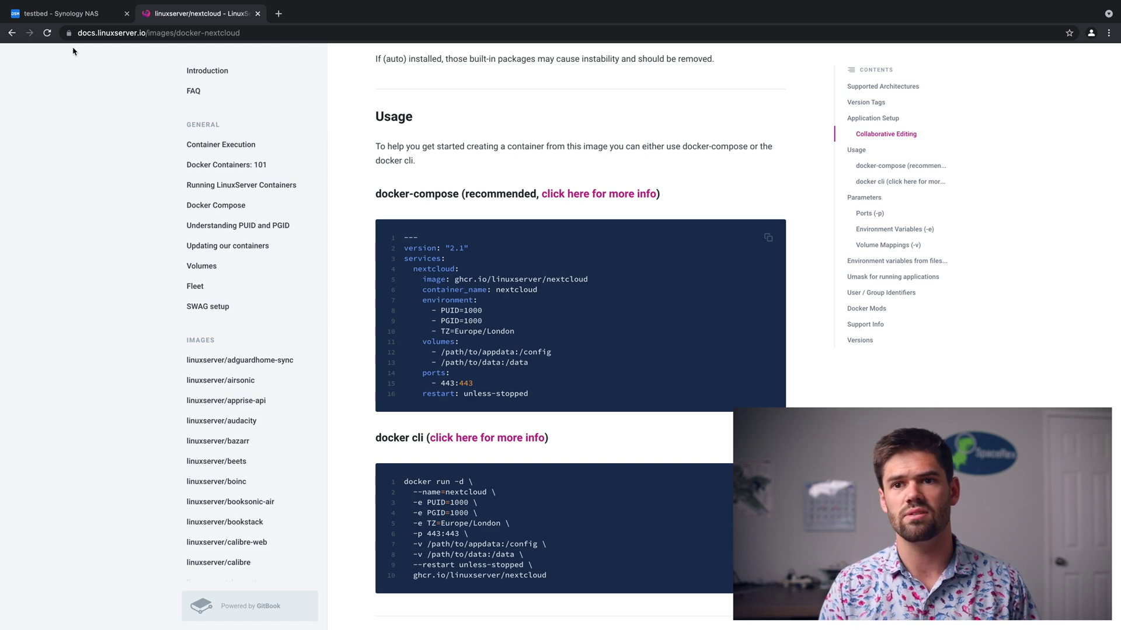
click(82, 19)
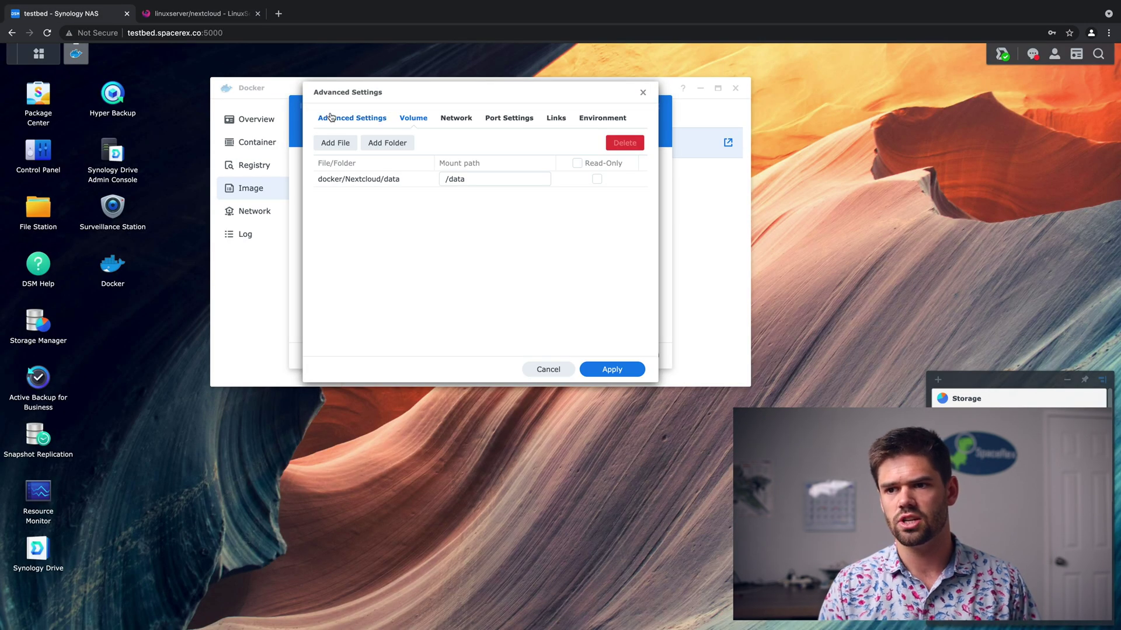
Mount docker/Nextcloud/Config as a volume at /config.
click(387, 143)
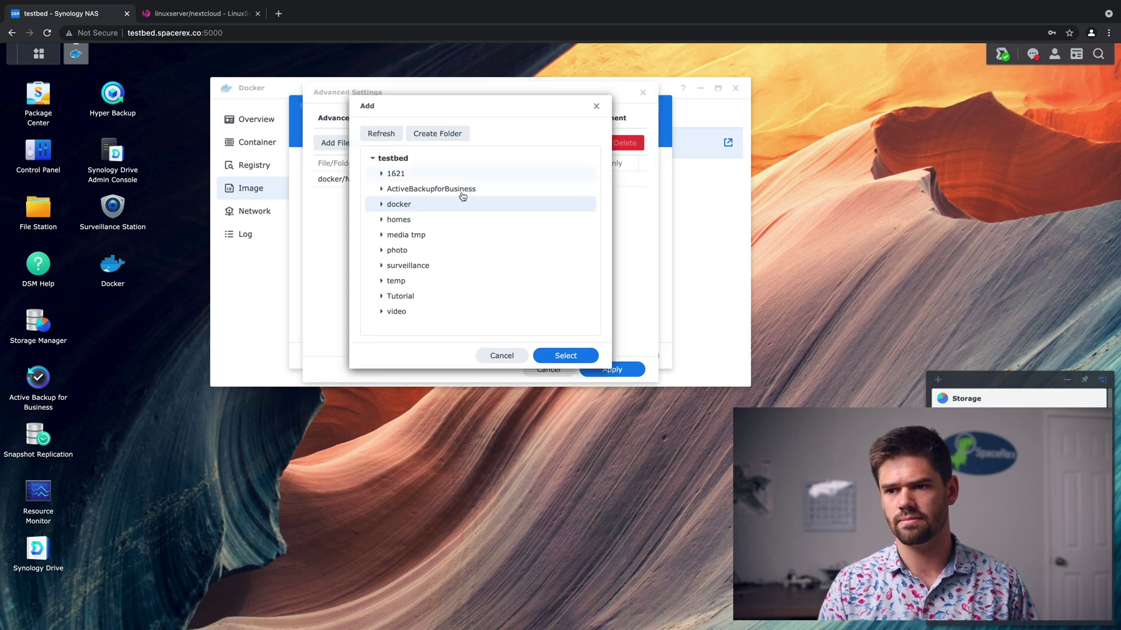
click(382, 205)
click(389, 220)
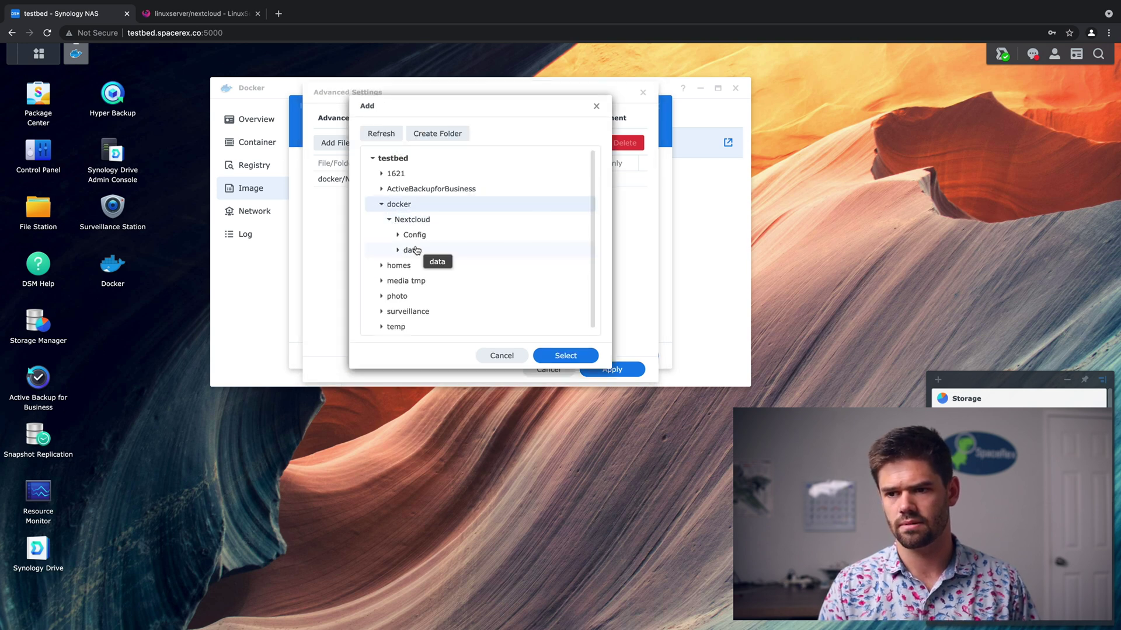
click(566, 355)
text(/config)
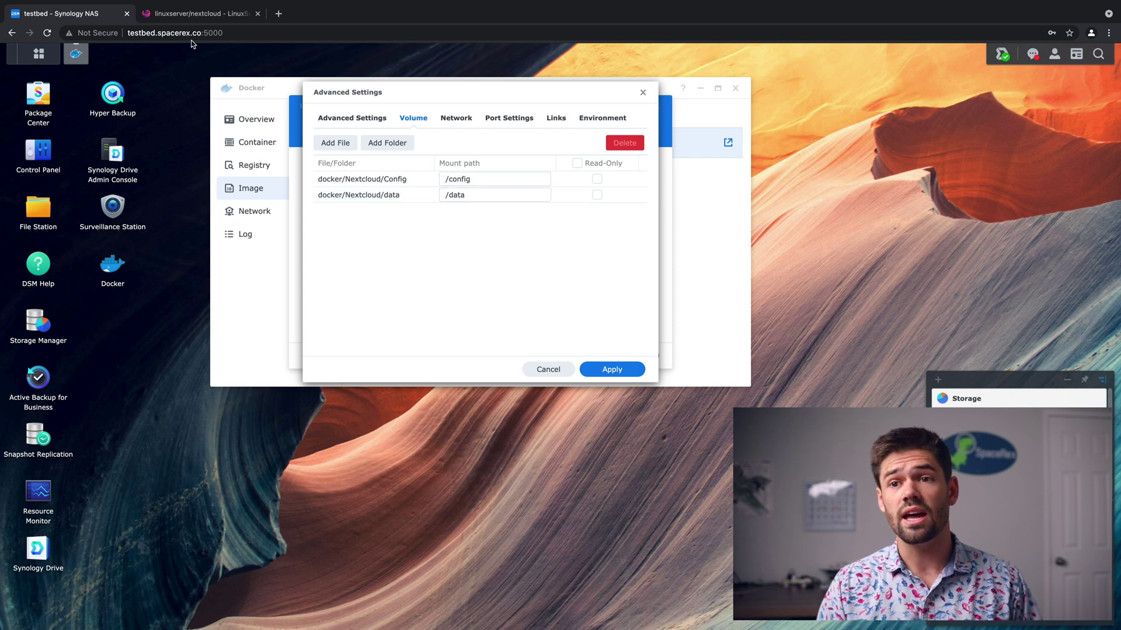
click(219, 15)
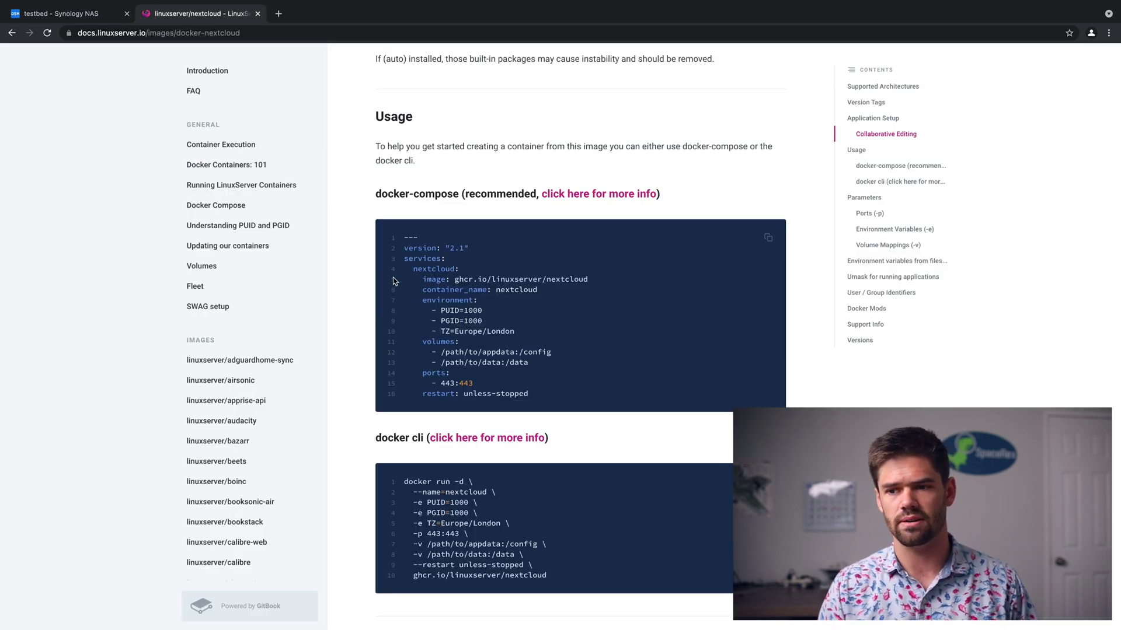
click(84, 17)
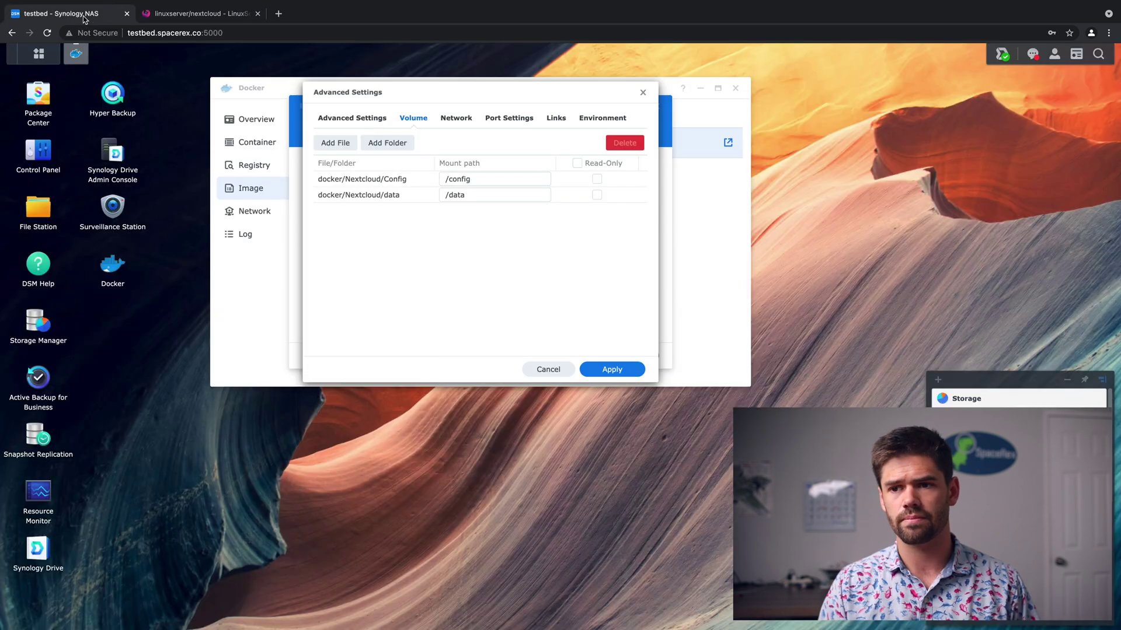
click(455, 119)
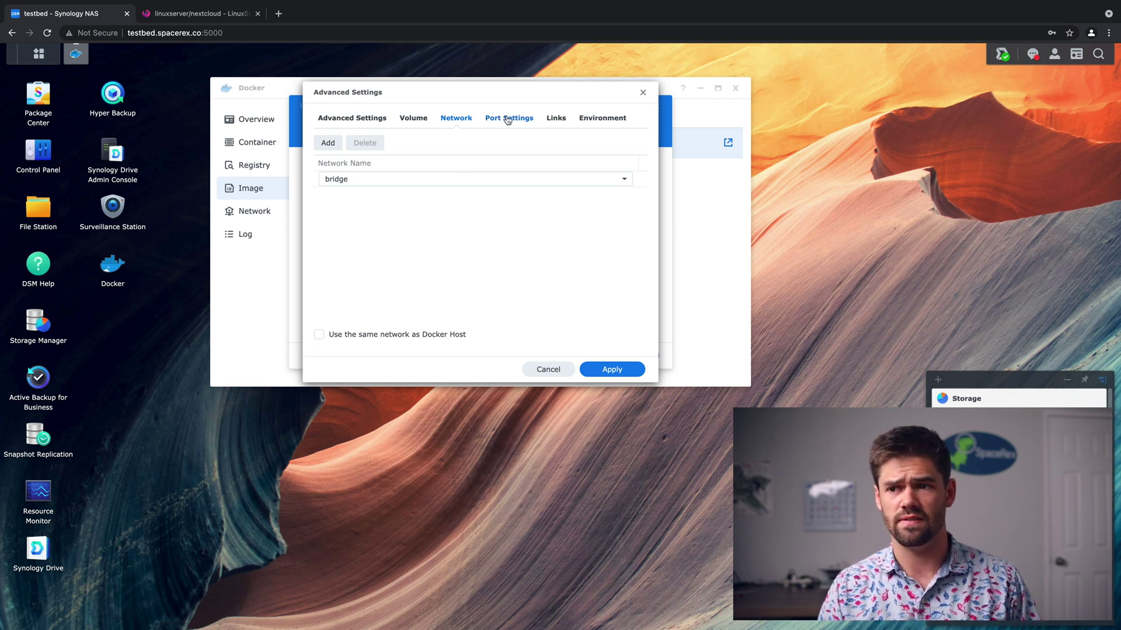
Show the Port Settings for container ports 443 and 80 and compare with the docs.
click(528, 125)
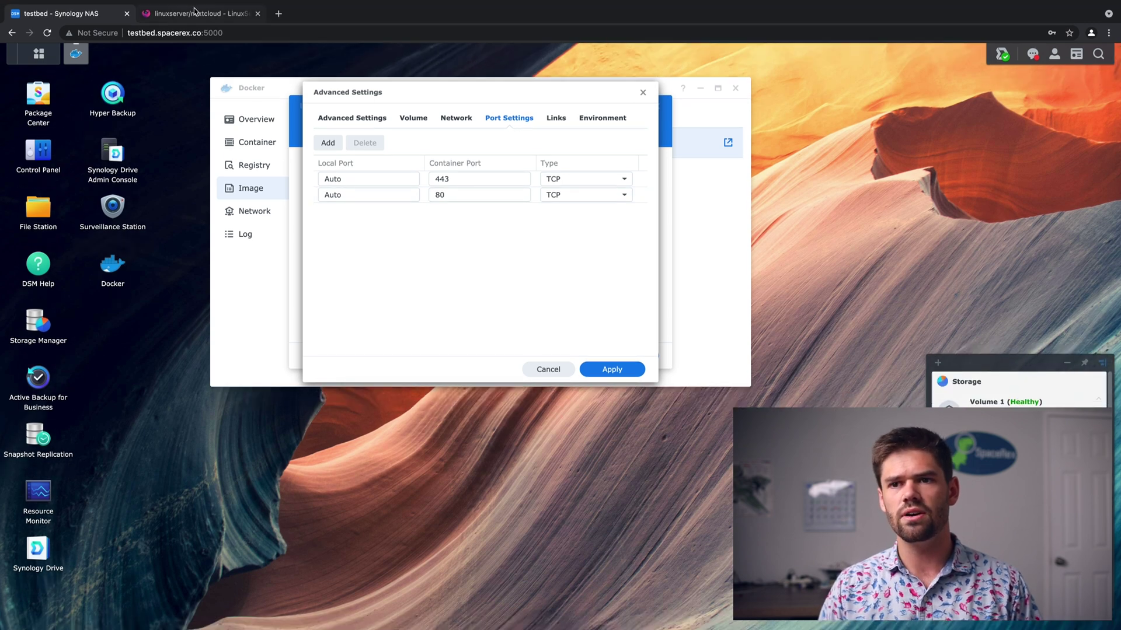
click(202, 42)
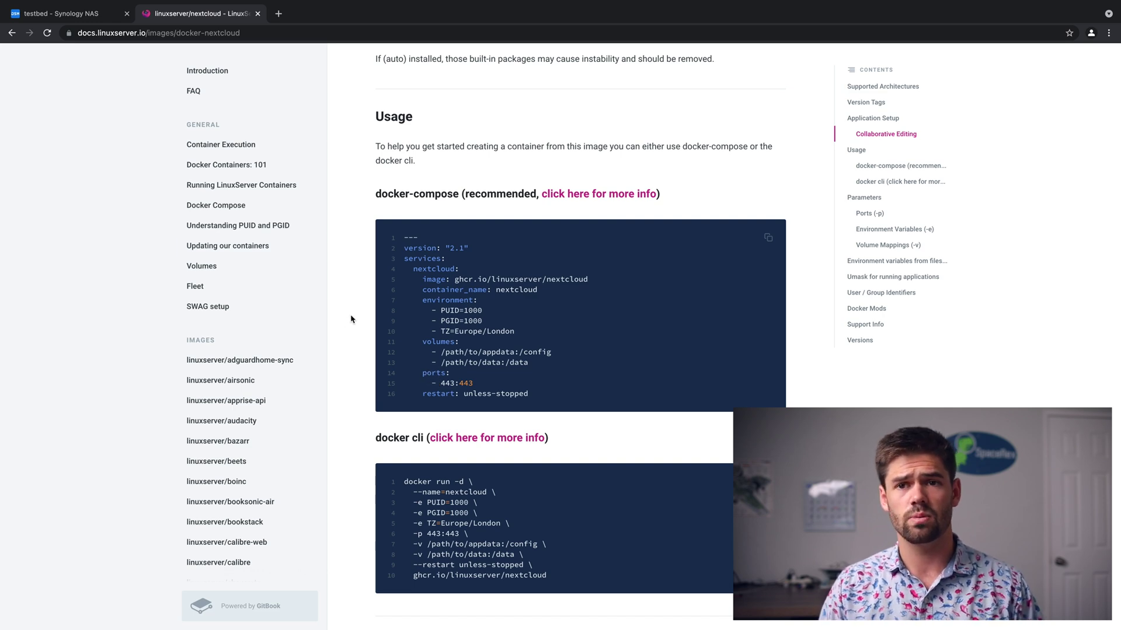
click(63, 14)
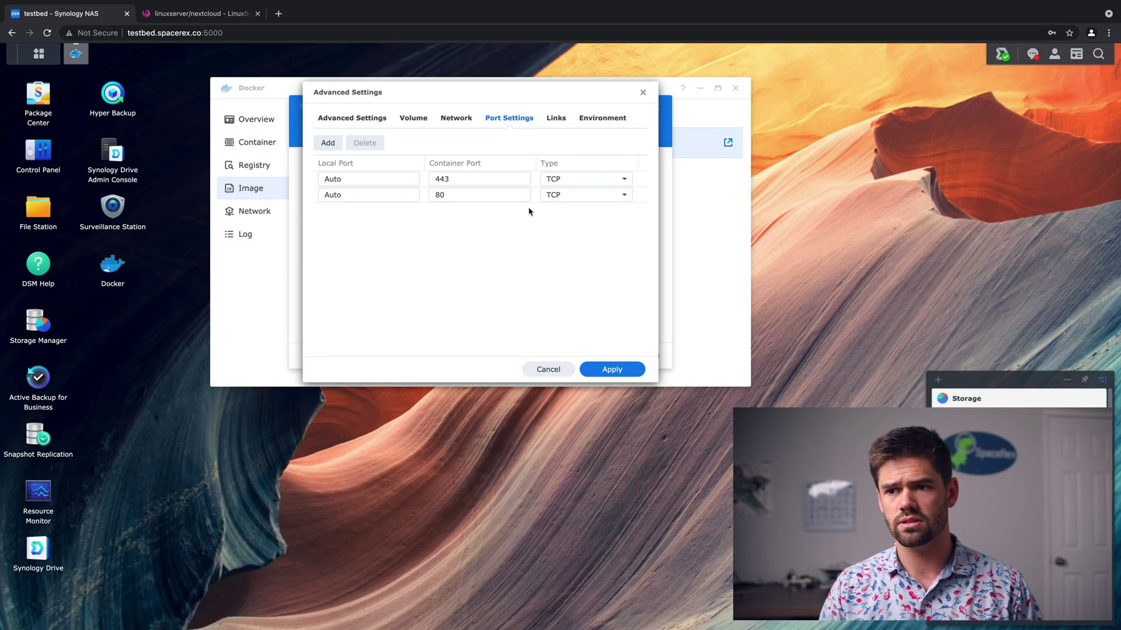
Set local port 6001 for container port 443 and 6000 for port 80.
click(375, 182)
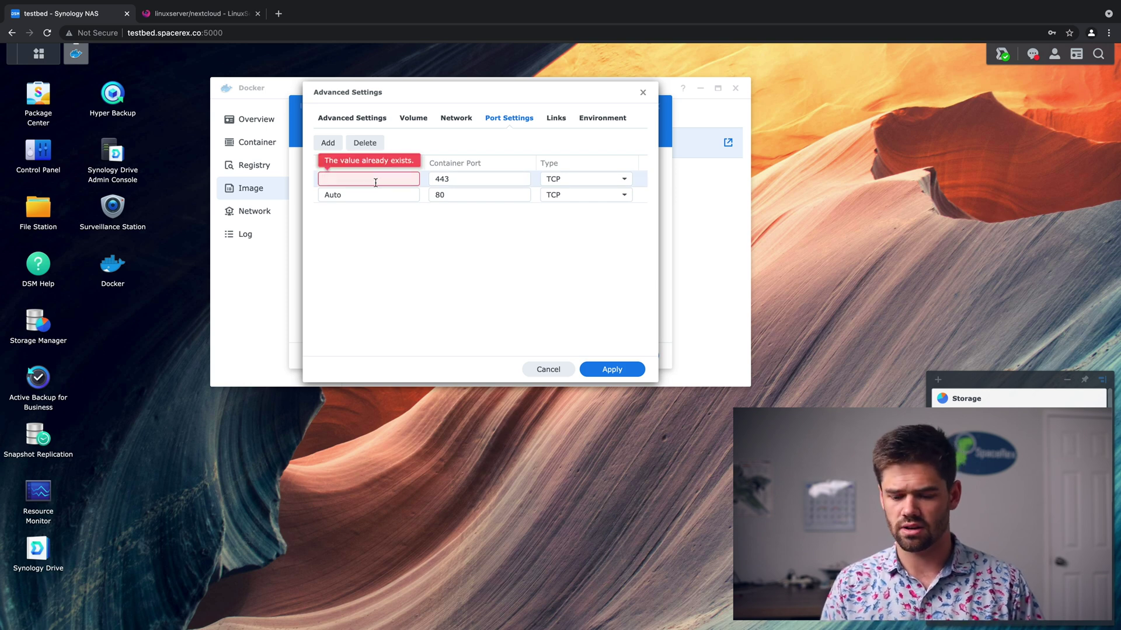
text(6001)
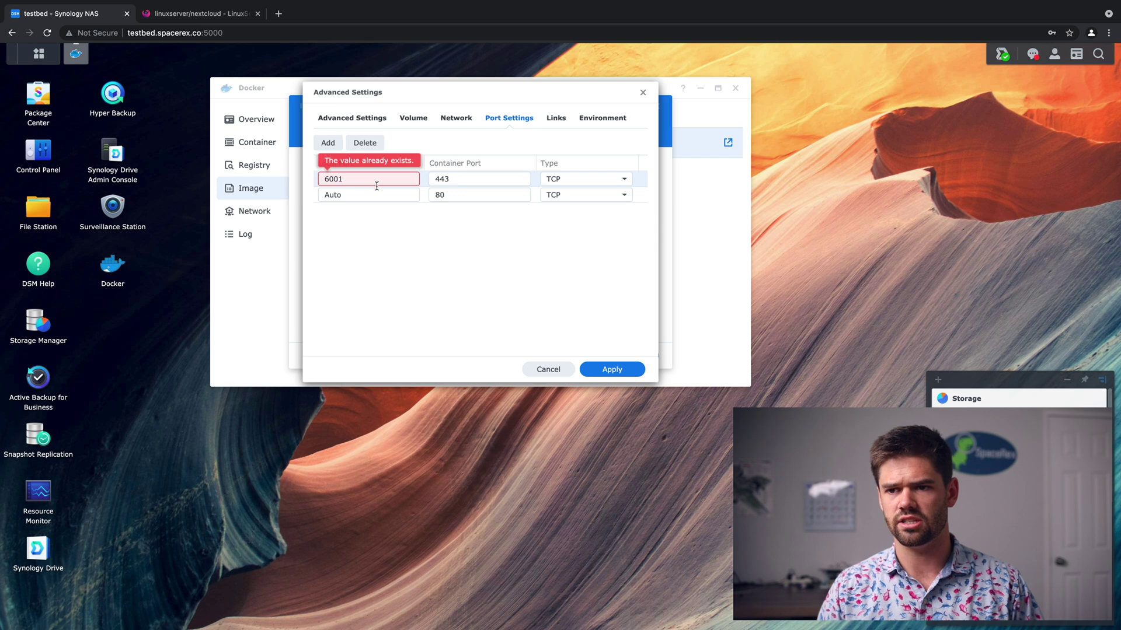
click(374, 195)
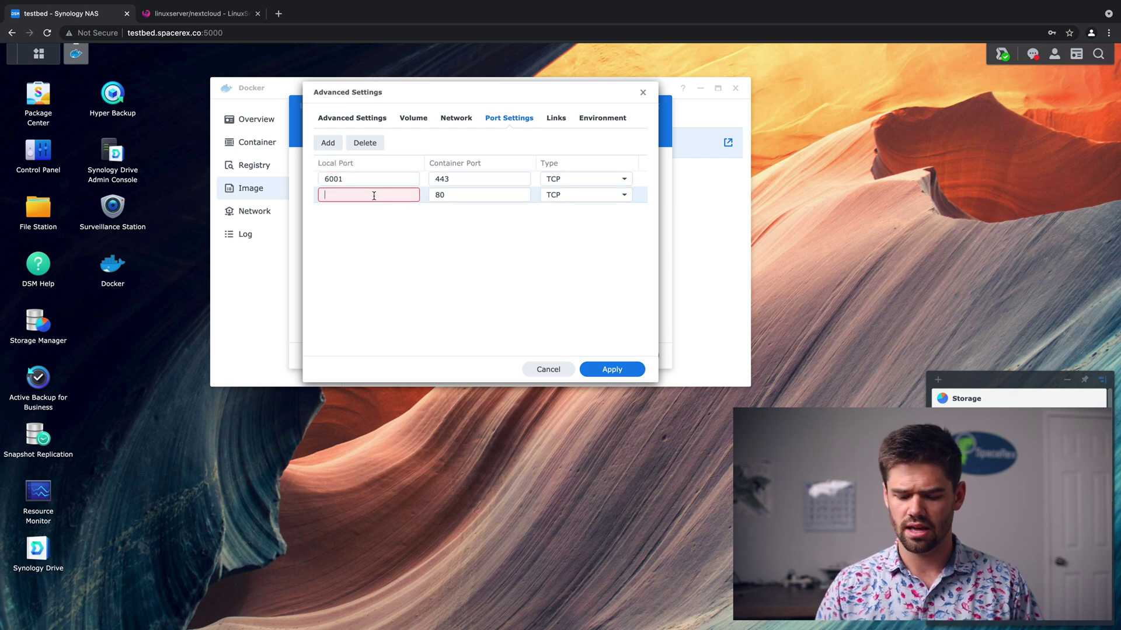
click(376, 264)
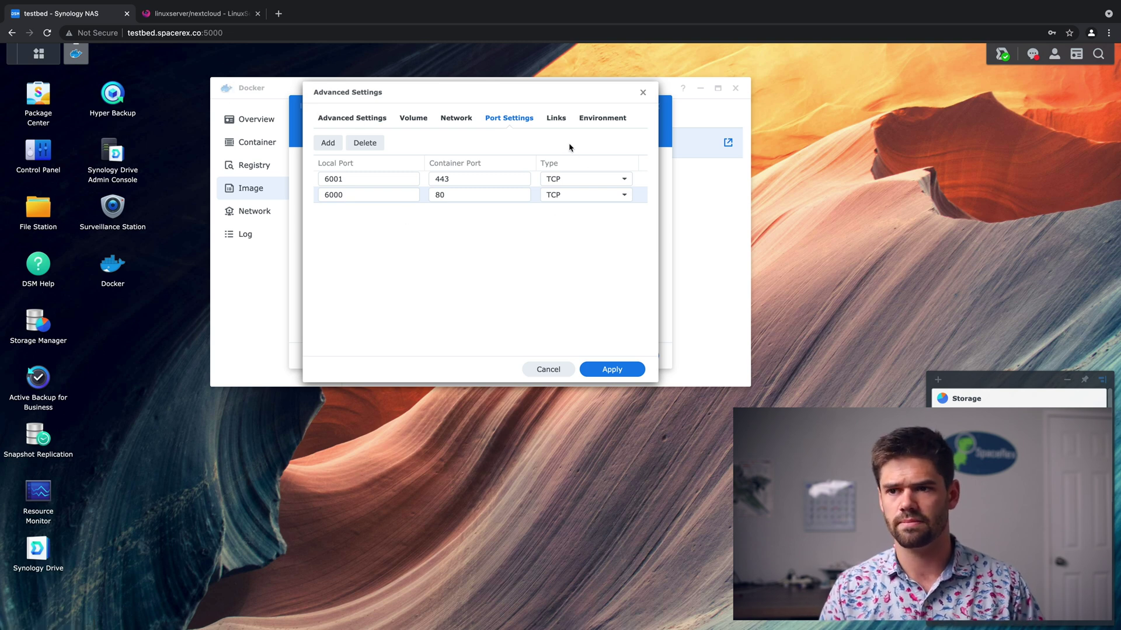
click(555, 118)
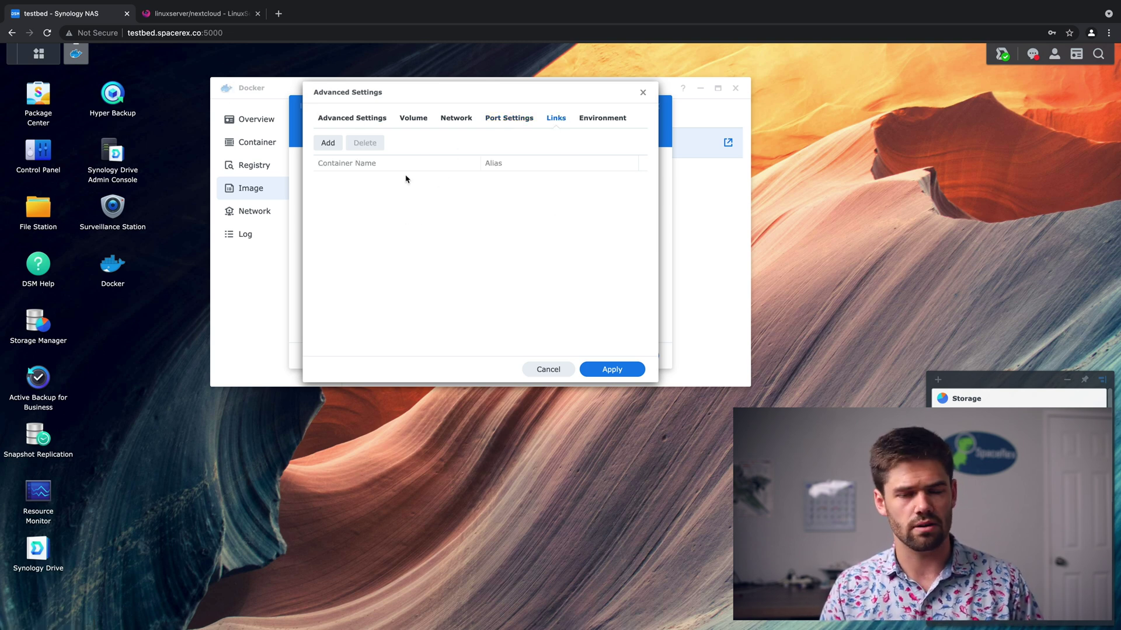
Copy PUID from the linuxserver example and add it as an environment variable with value 1000.
click(616, 122)
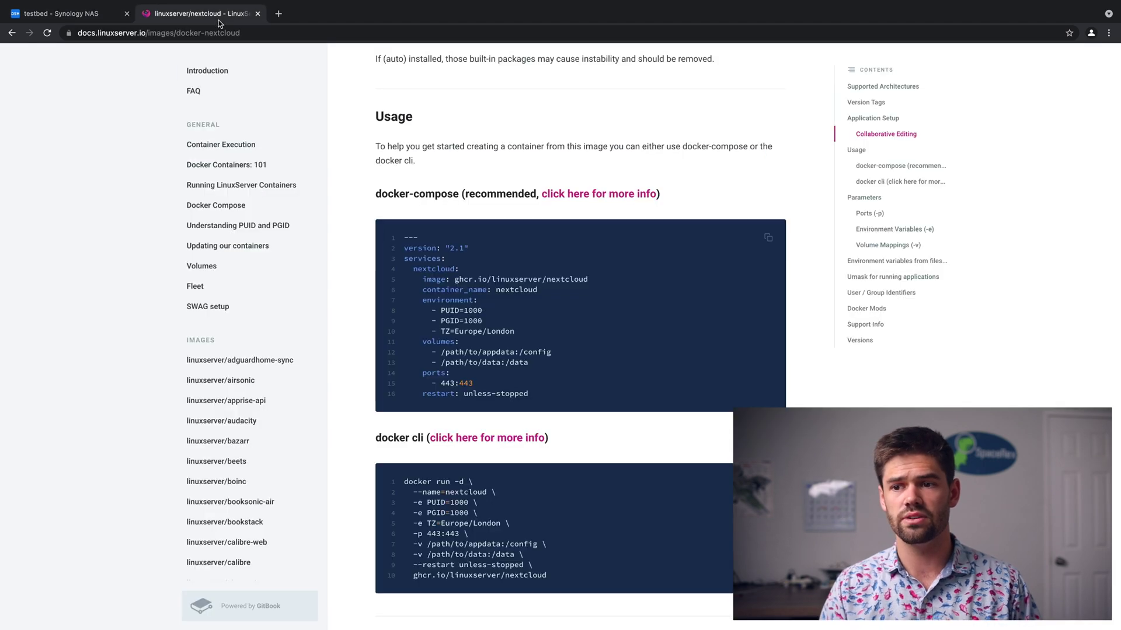
click(219, 14)
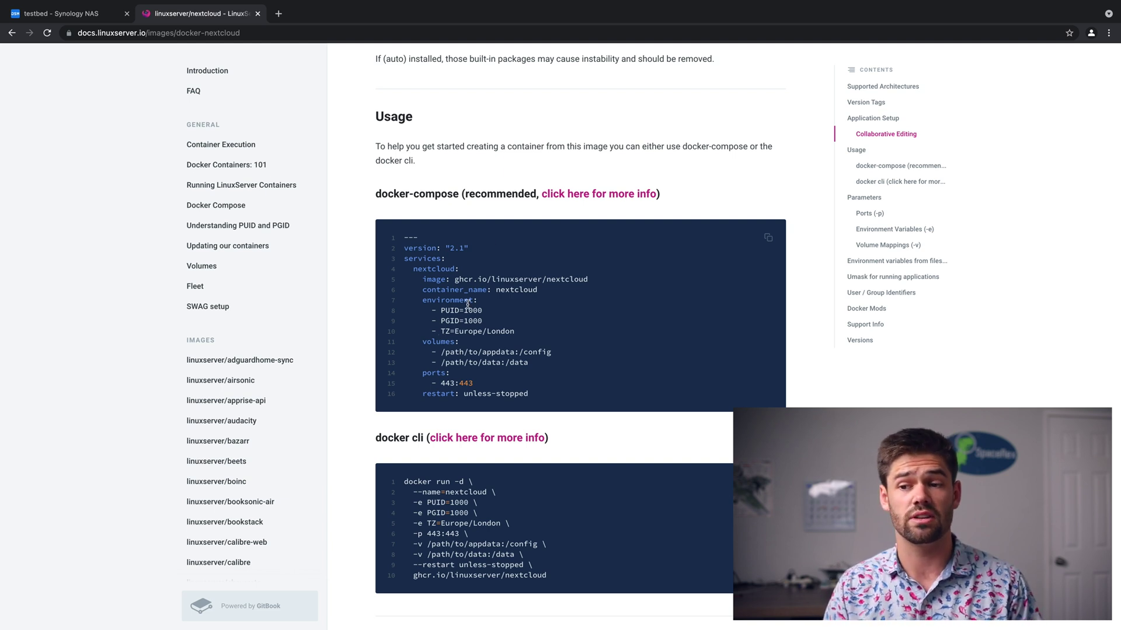
double_click(455, 313)
key(ctrl+c)
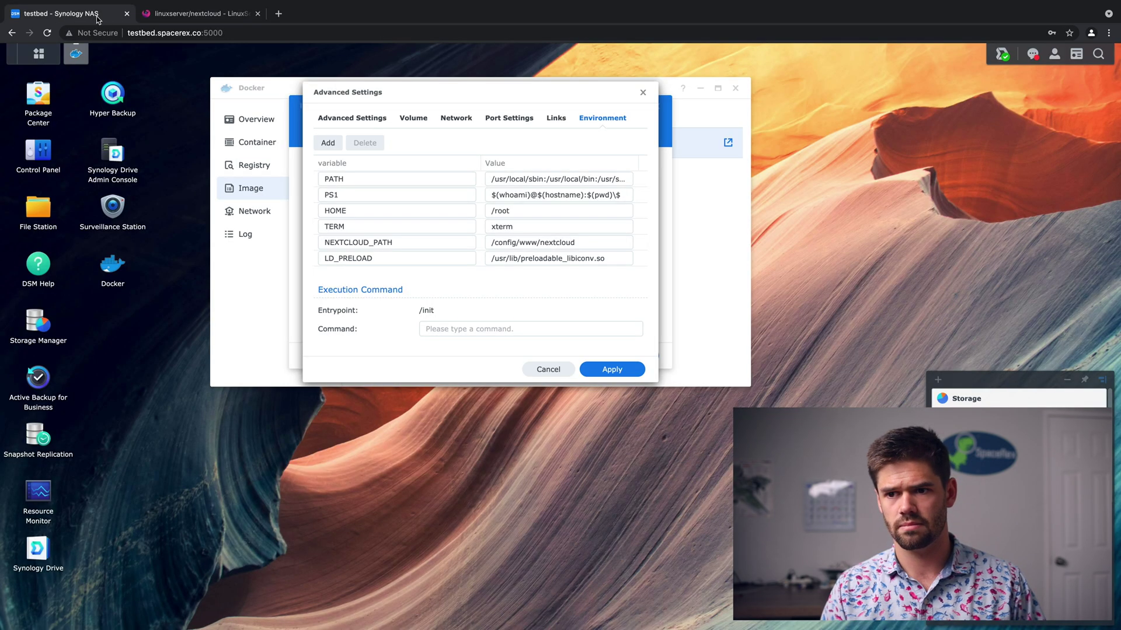
click(101, 17)
click(329, 144)
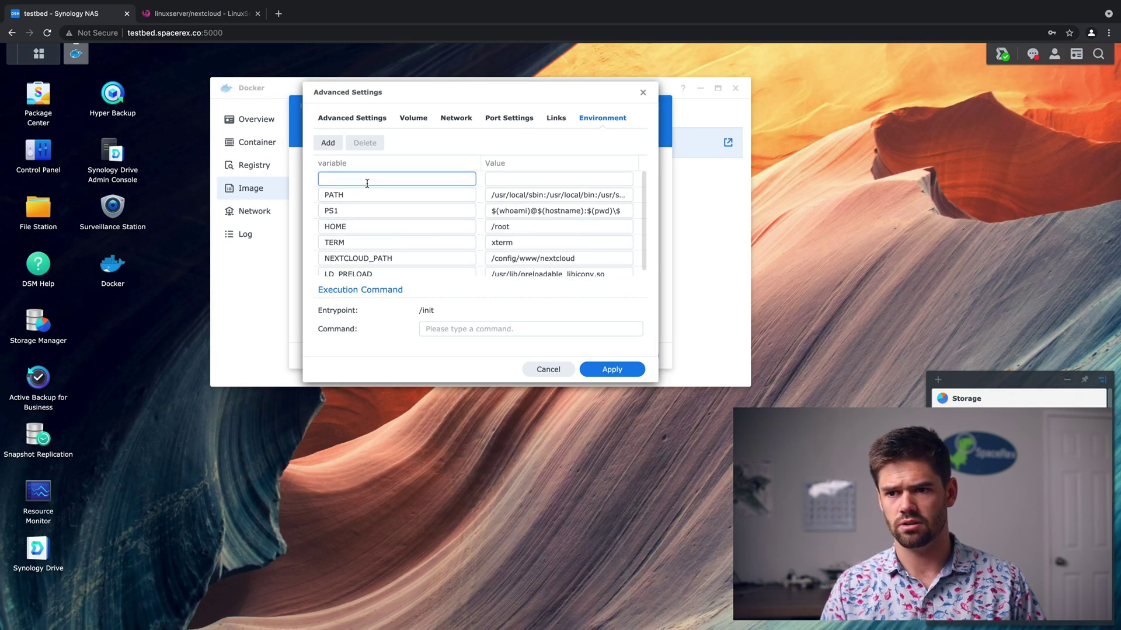
key(ctrl+v)
click(558, 181)
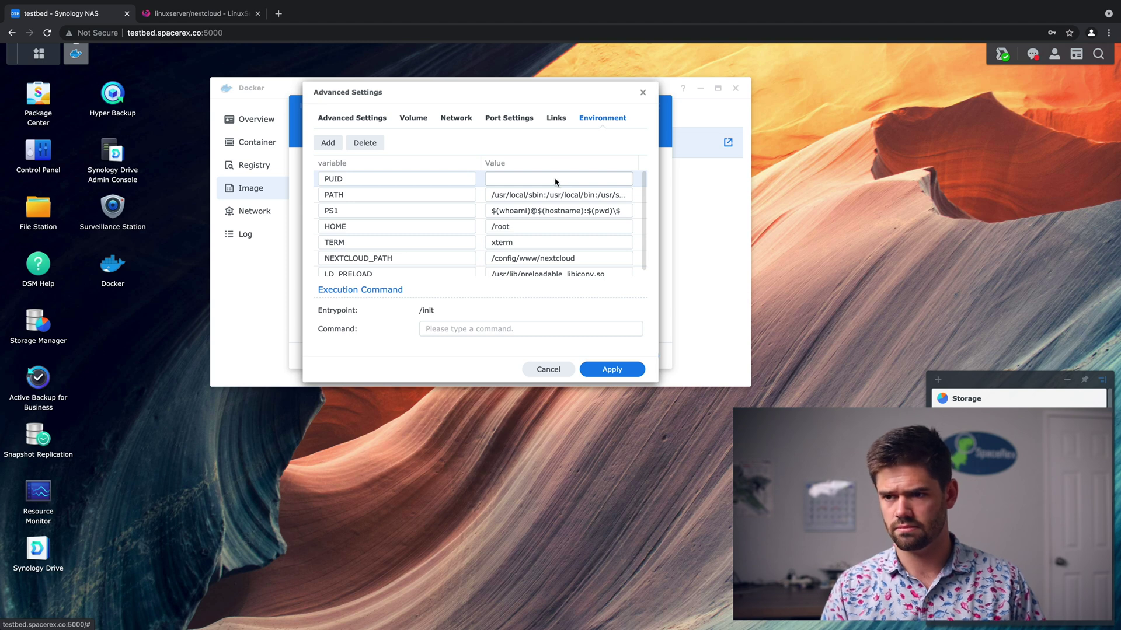
click(555, 180)
text(1000)
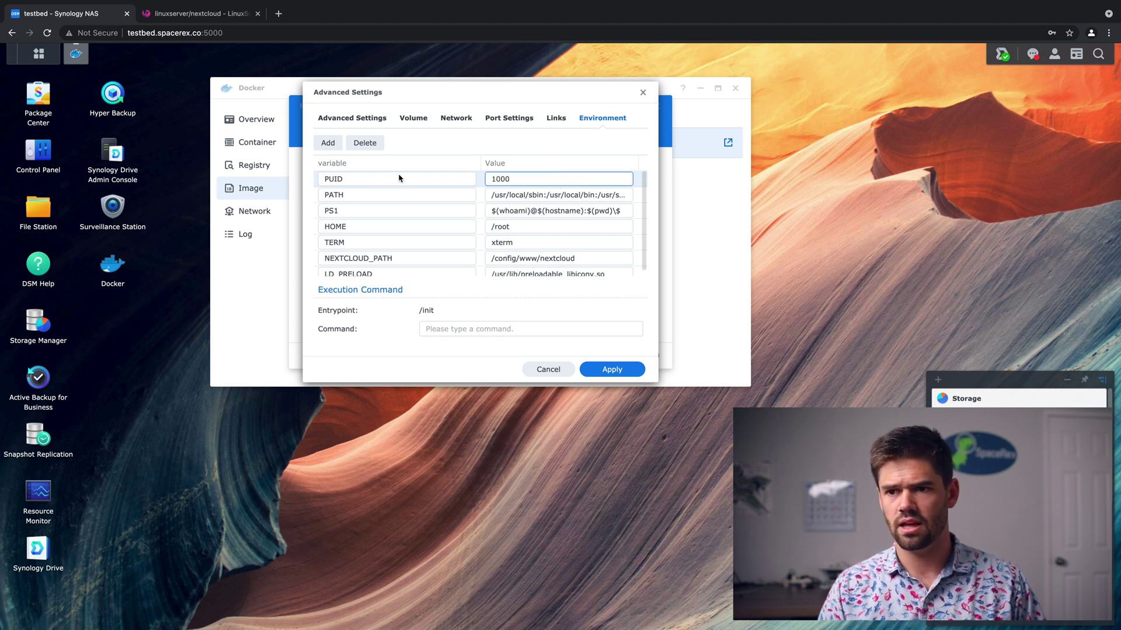
Add a second environment variable named GUID.
click(328, 143)
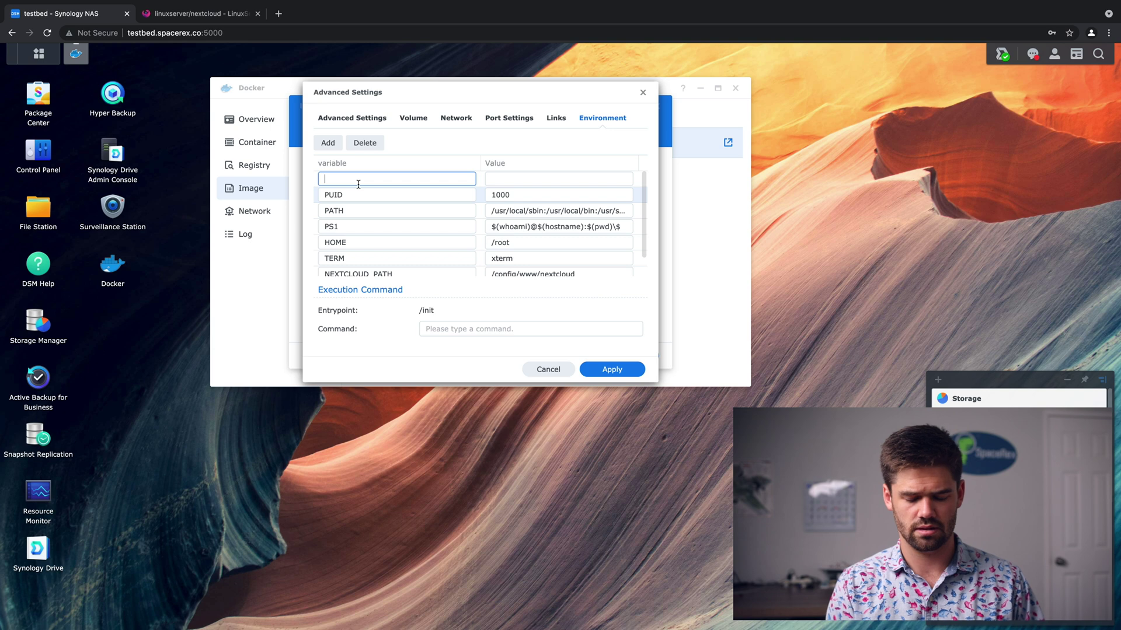
text(GUID)
key(Tab)
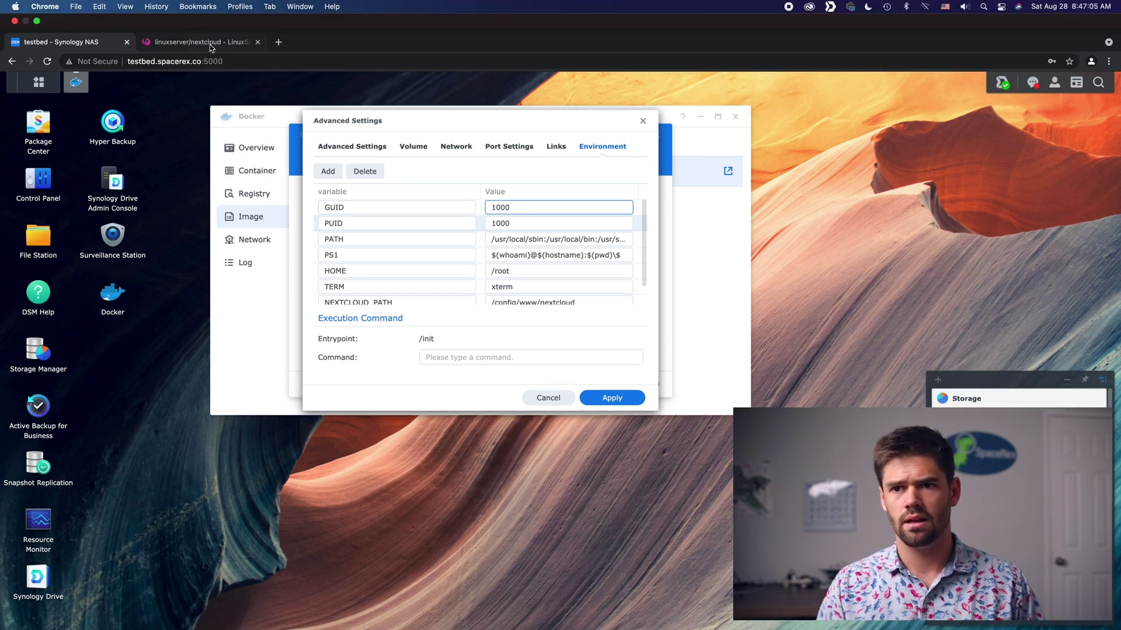
key(ctrl+Tab)
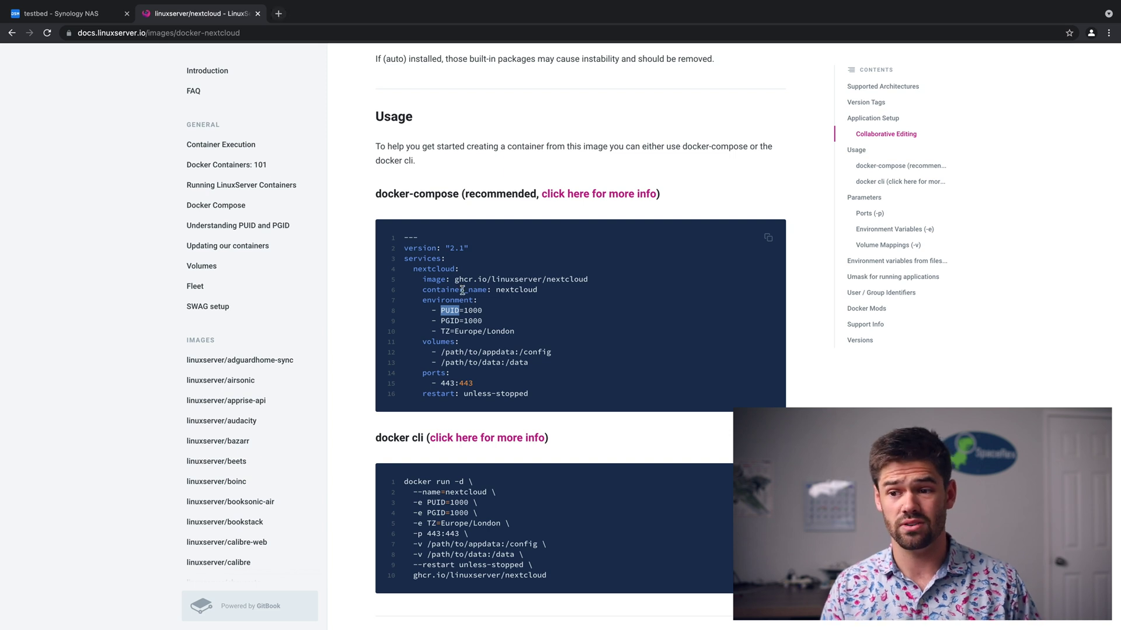
Find Wikipedia's list of tz database time zones and select America/Los_Angeles.
click(280, 16)
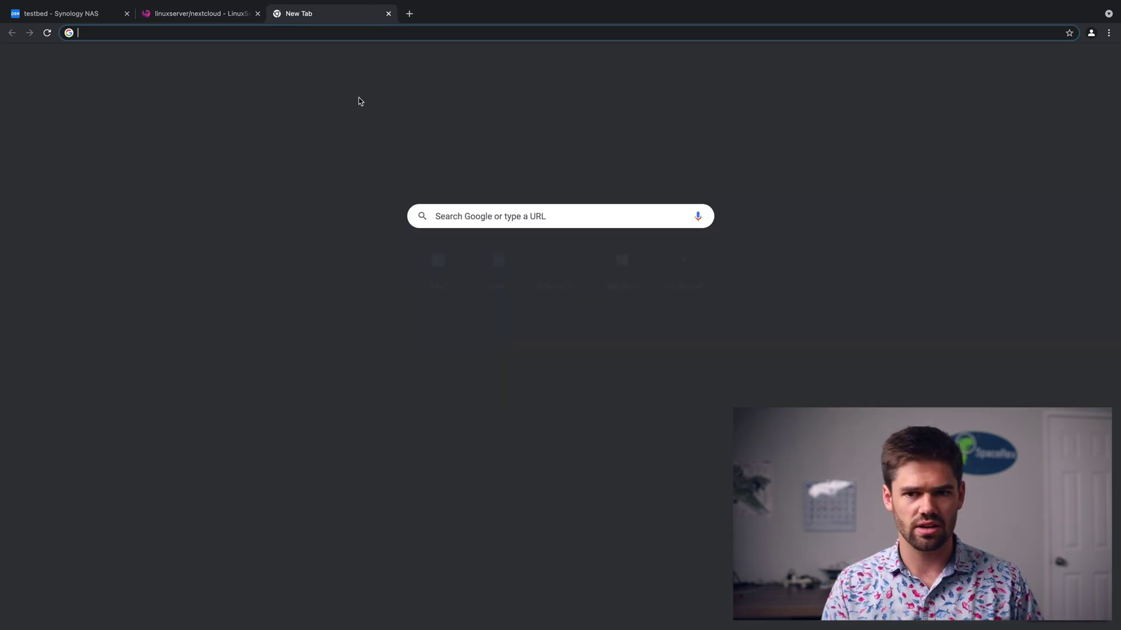
text(time )
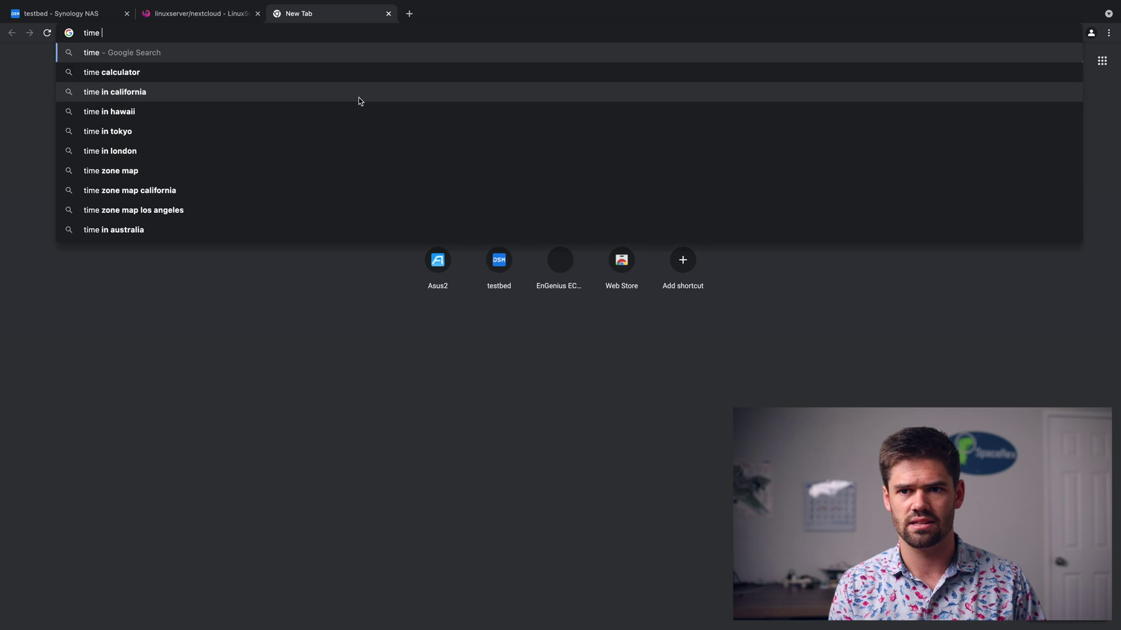
text(zone database wikapida)
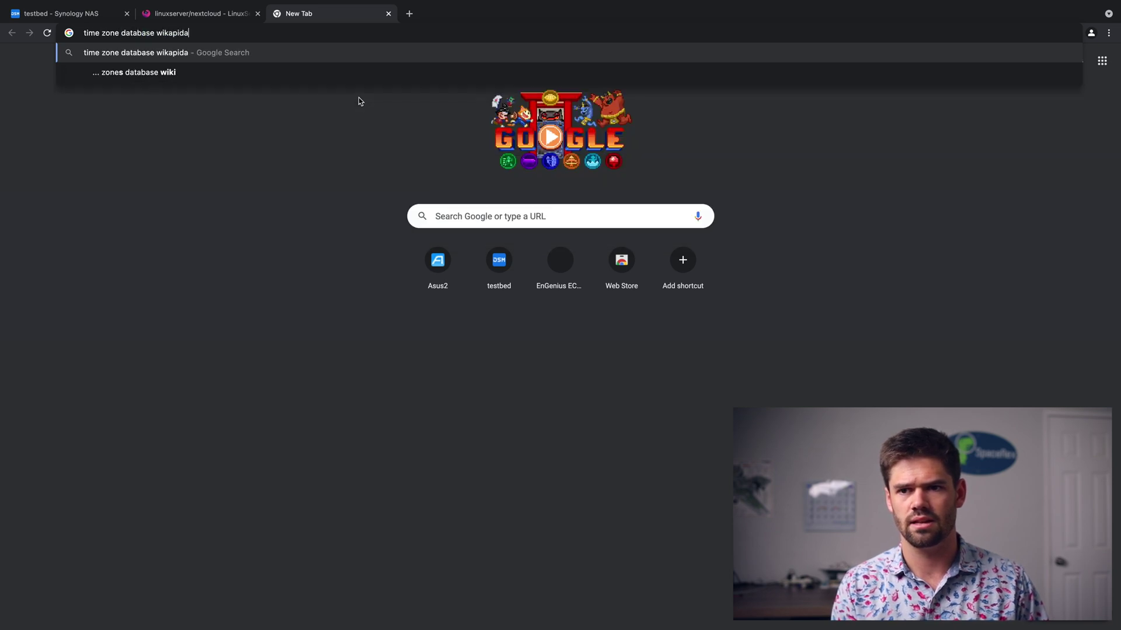
key(Return)
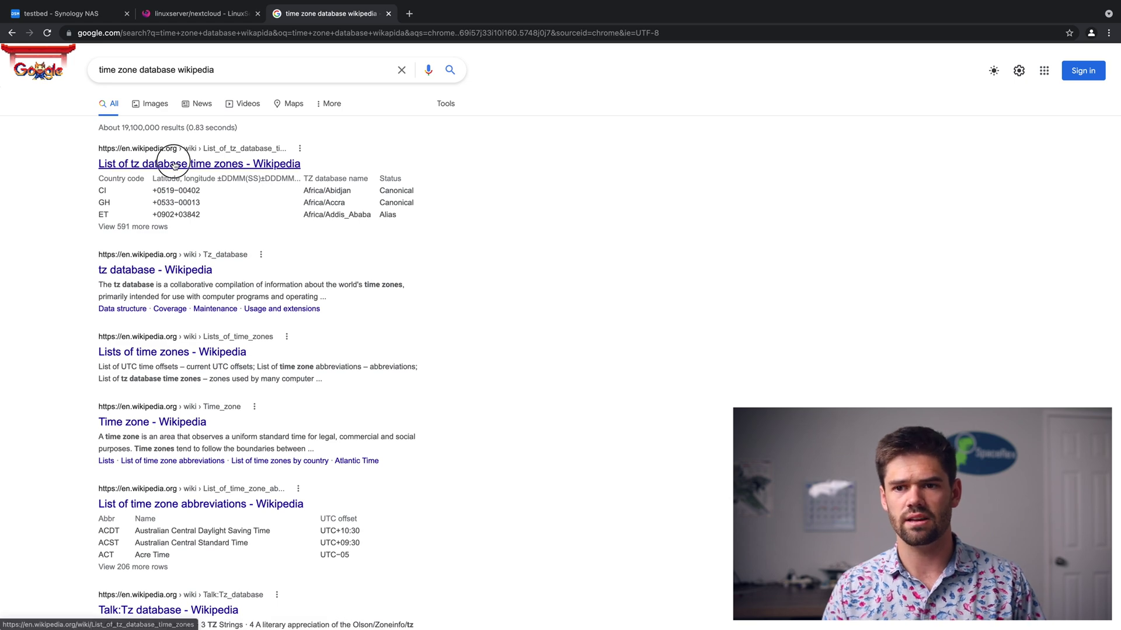
click(178, 164)
scroll(435, 349, down, 1)
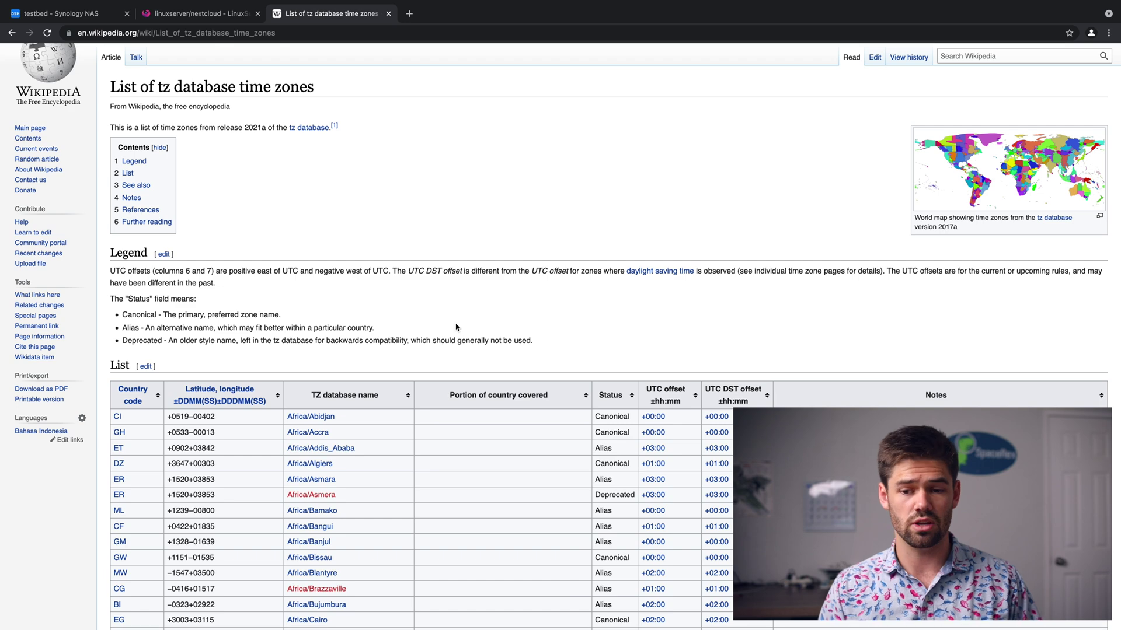
key(ctrl+f)
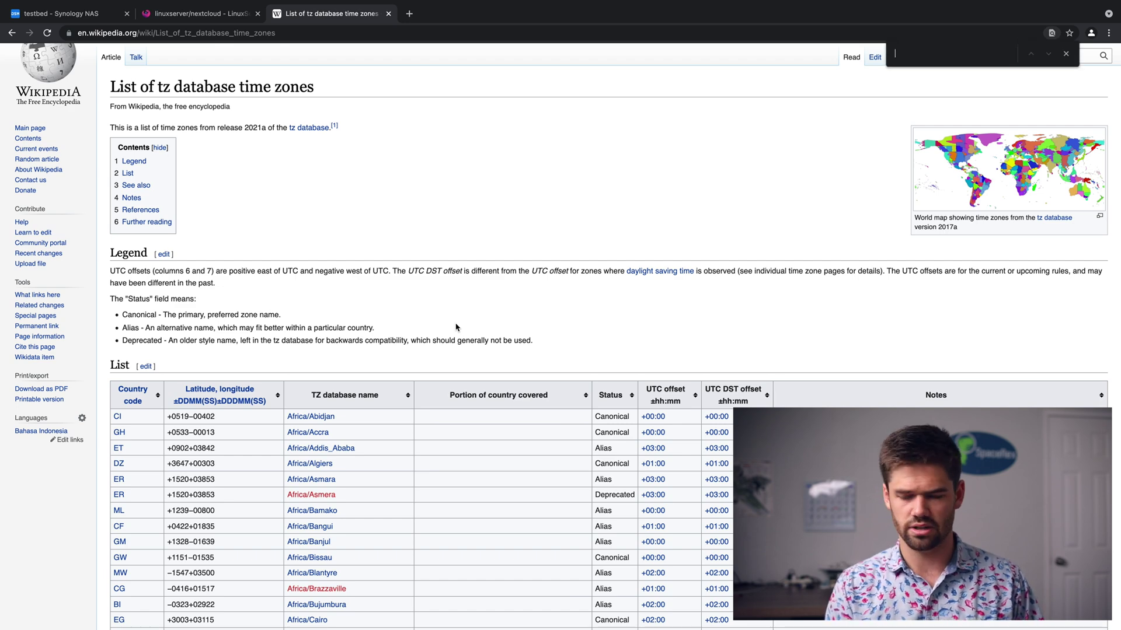
text(los)
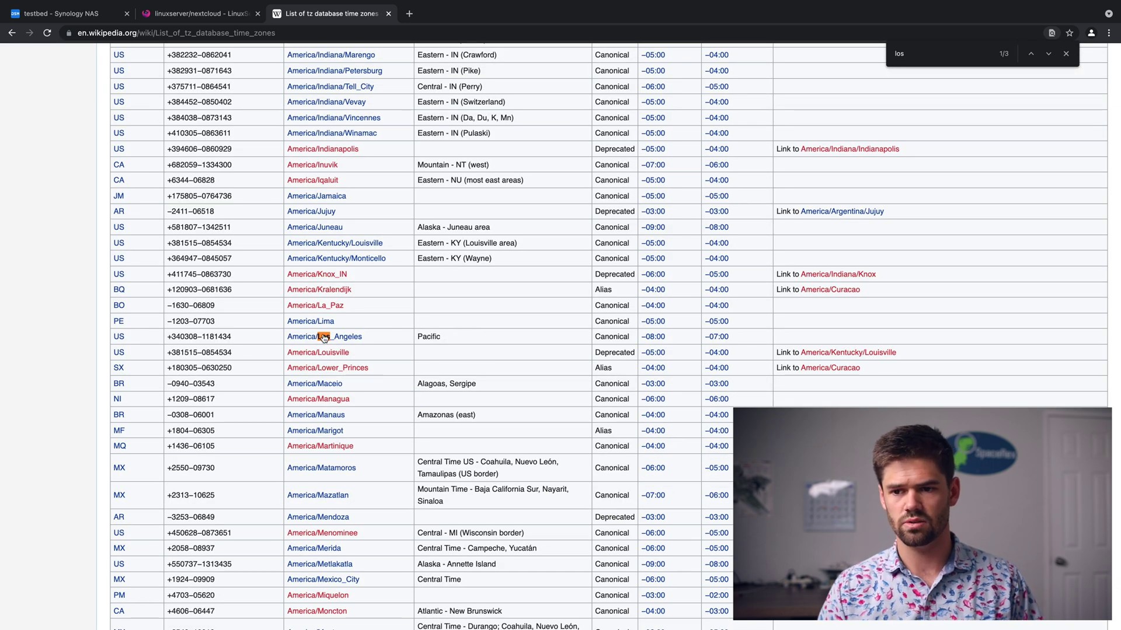
drag(367, 344, 289, 345)
key(ctrl+c)
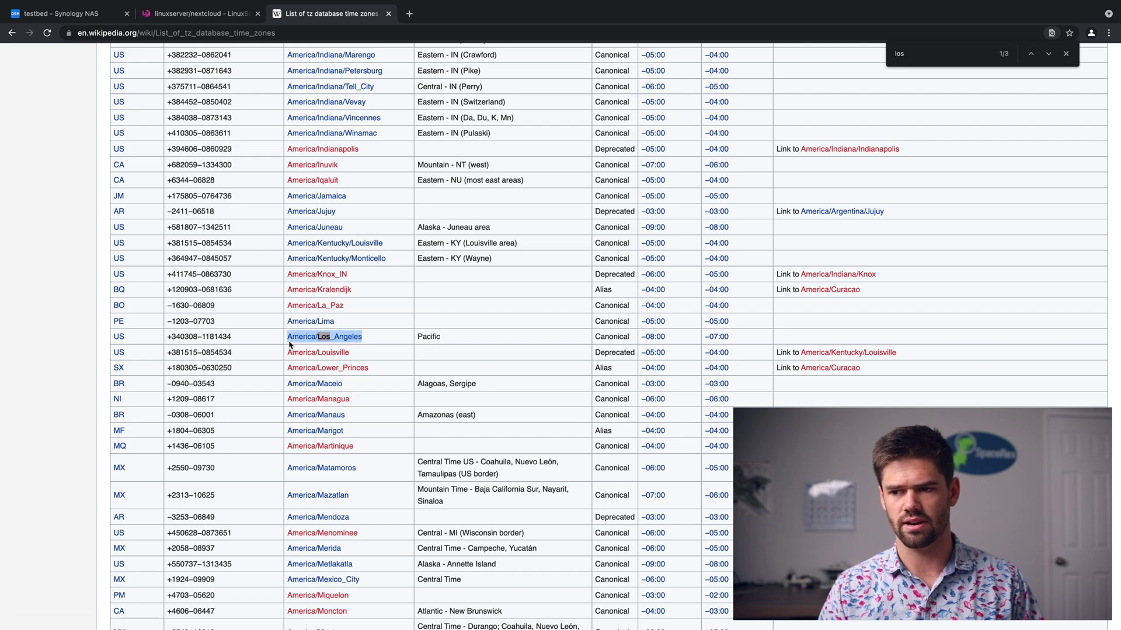
click(210, 14)
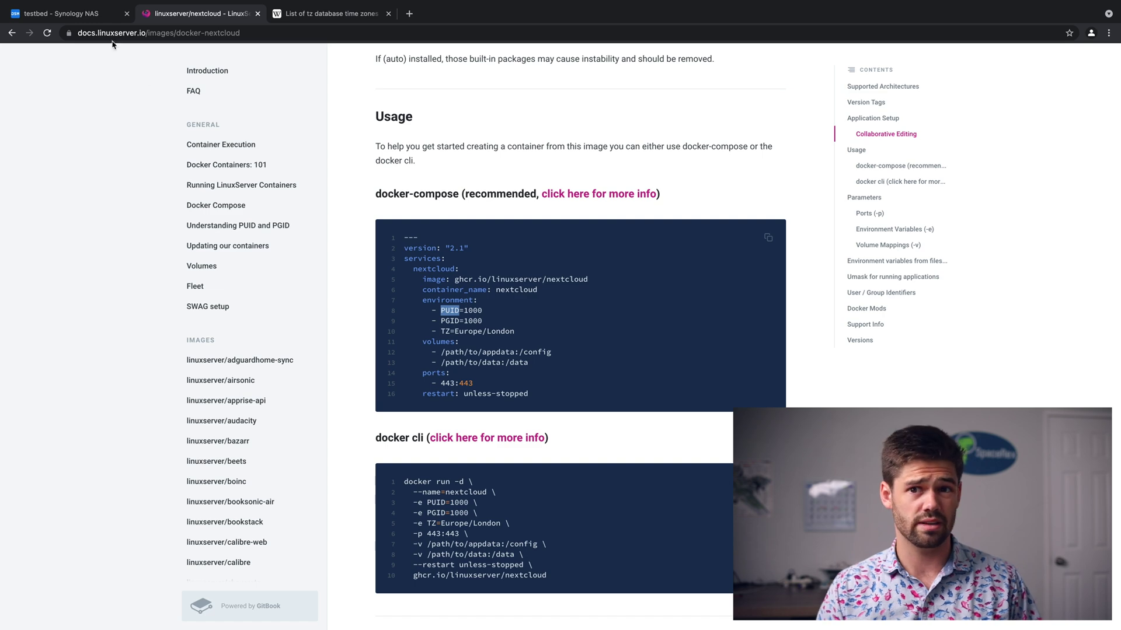
Add a TZ environment variable with the value America/Los_Angeles.
click(68, 17)
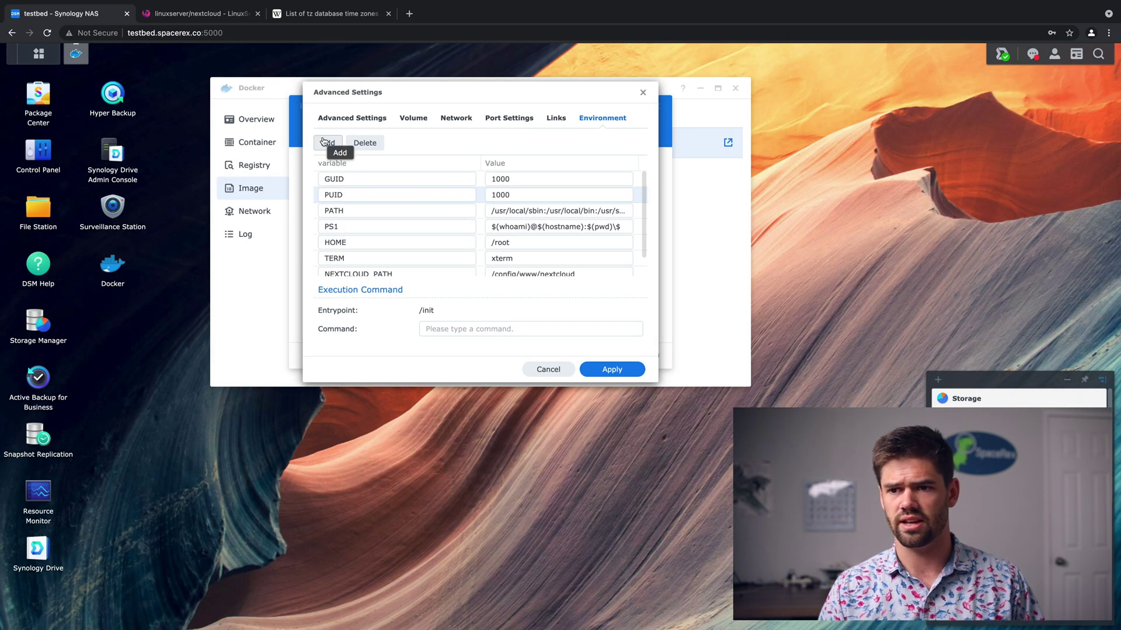
click(328, 143)
text(TZ)
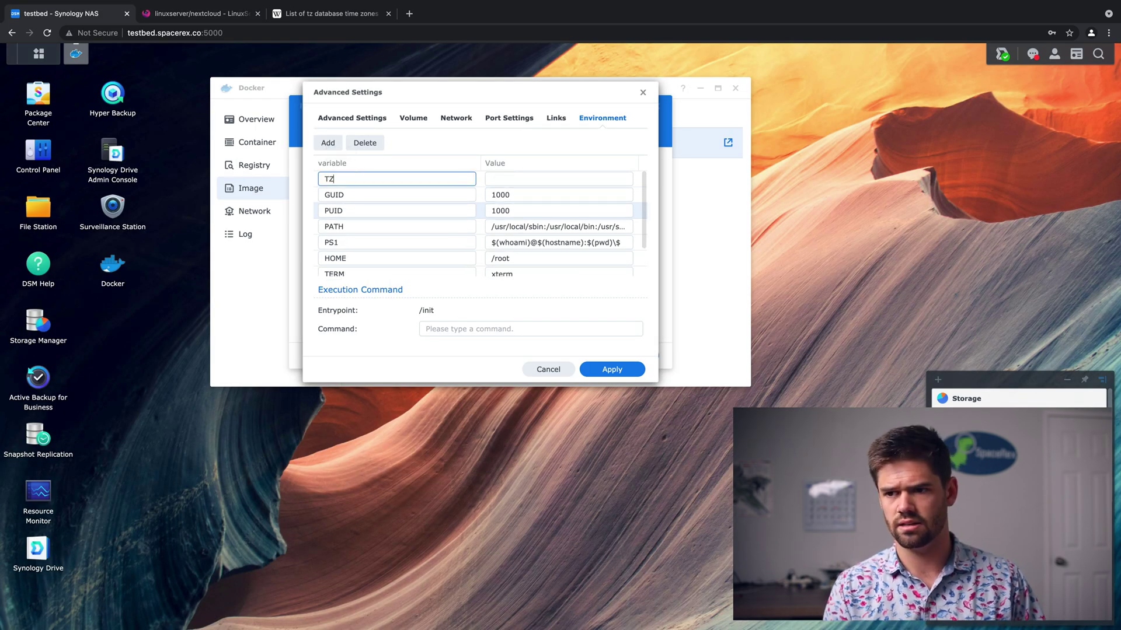
key(Tab)
key(ctrl+v)
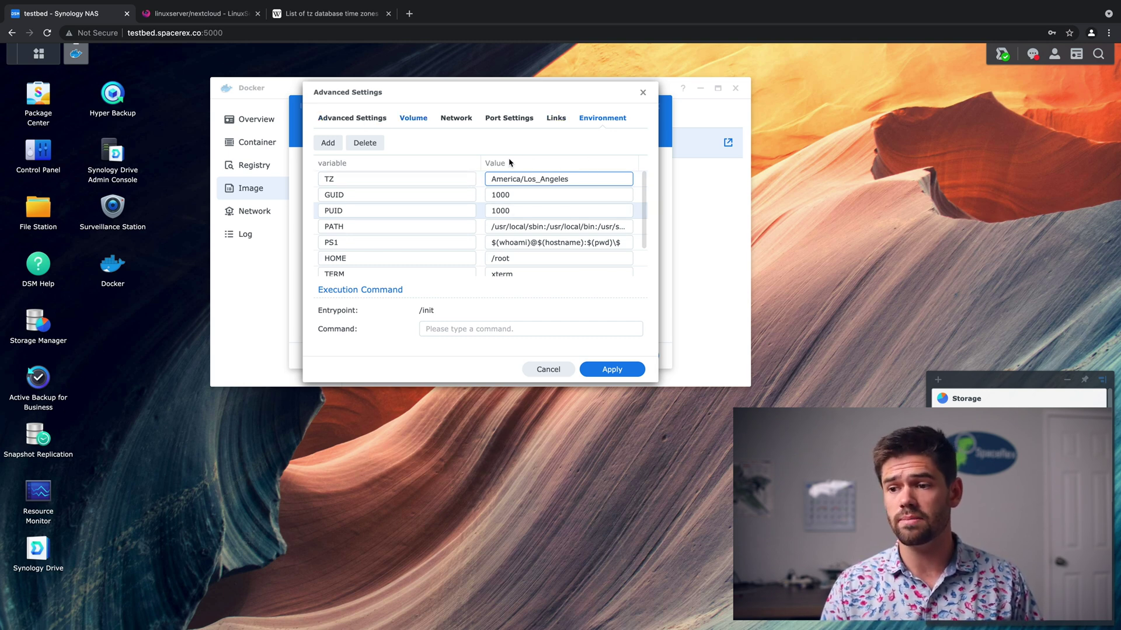
Apply the advanced settings and finish the nextcloud_forvideo container wizard.
click(612, 369)
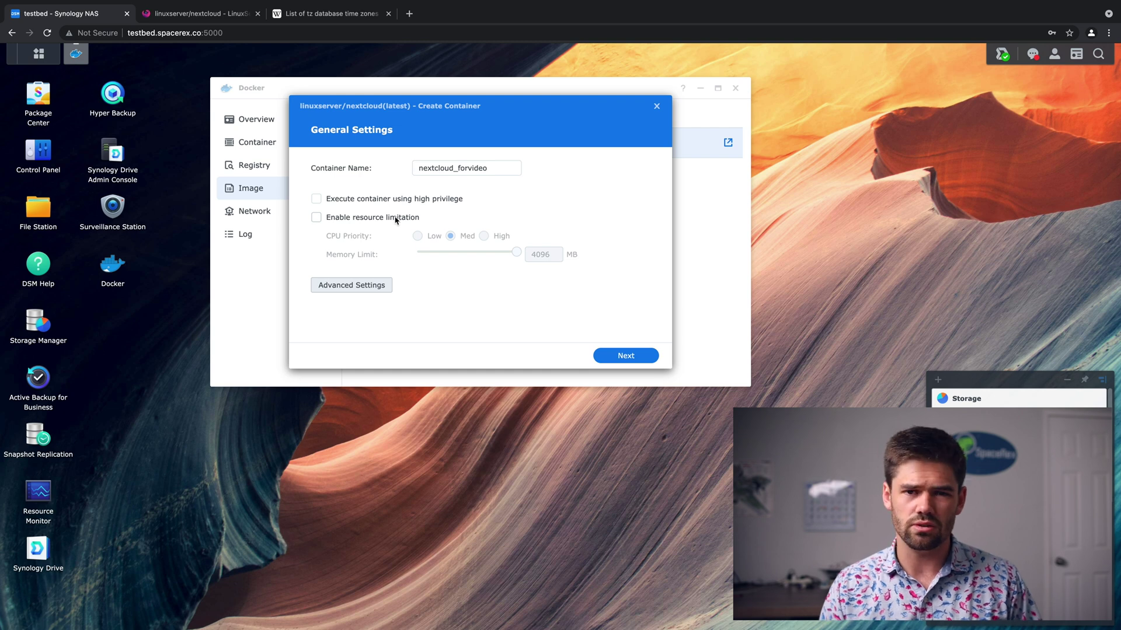
click(641, 361)
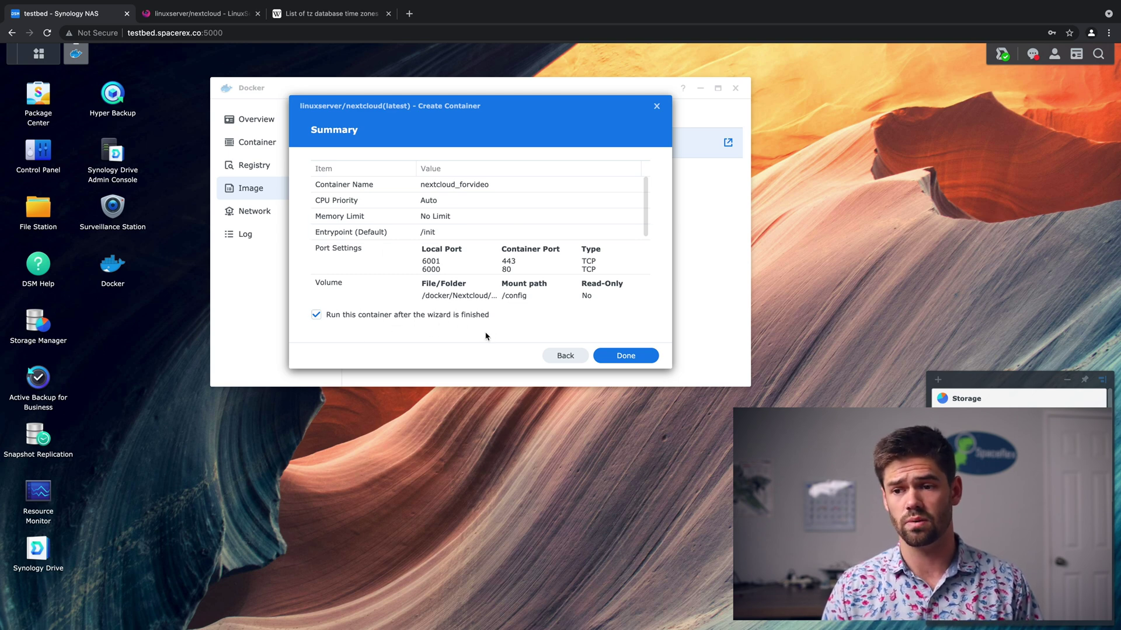
click(641, 358)
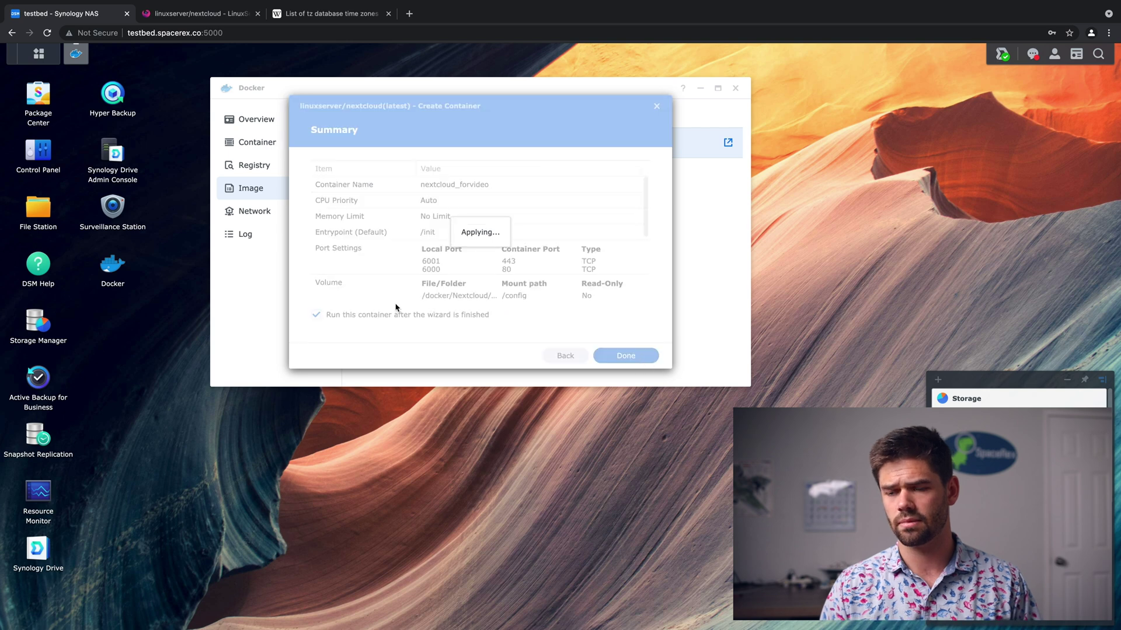
Show Docker's Container list and select the running nextcloud_forvideo container.
click(264, 144)
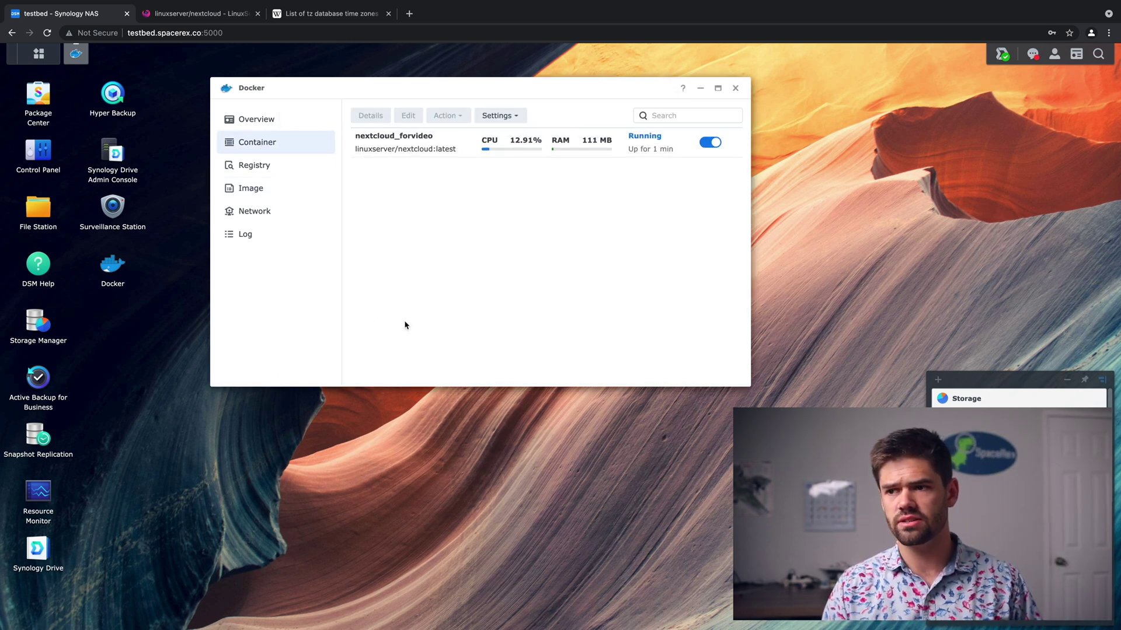
click(473, 139)
click(448, 116)
click(462, 120)
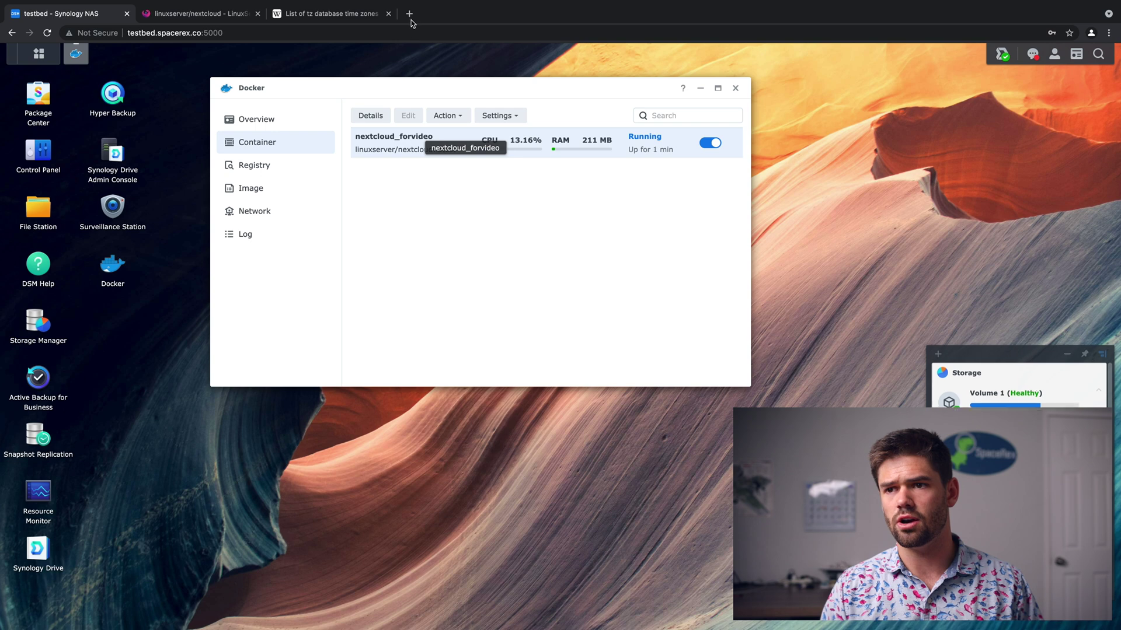
In a new tab, enter the NAS address testbed.spacerex.co with the Nextcloud port.
click(409, 14)
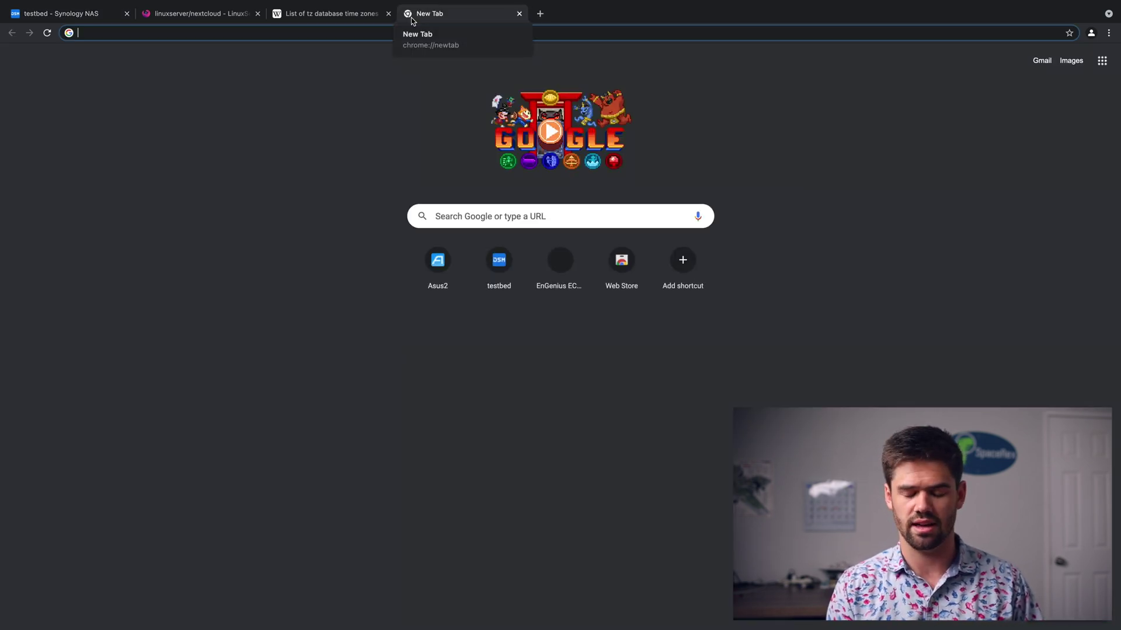
text(testbe)
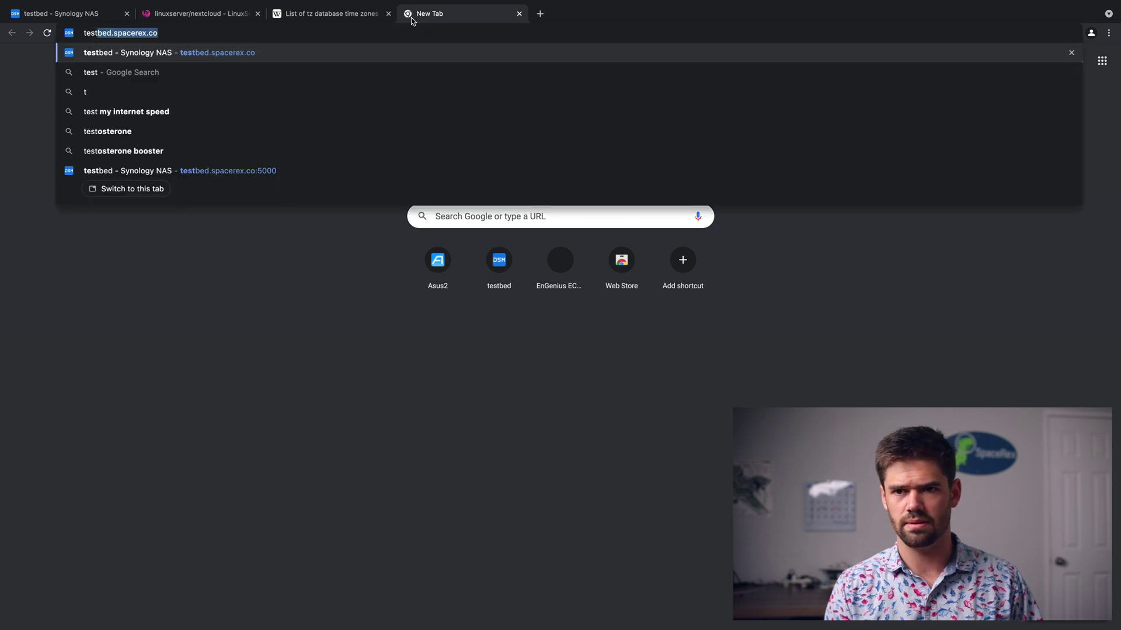
text(d)
key(Right)
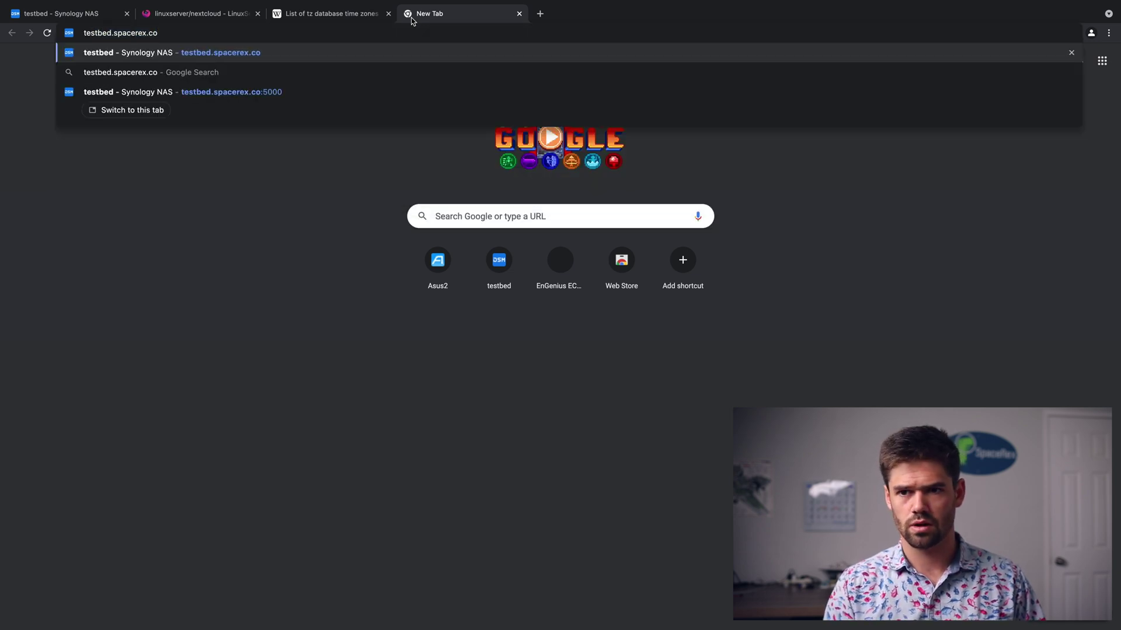
text(:60001)
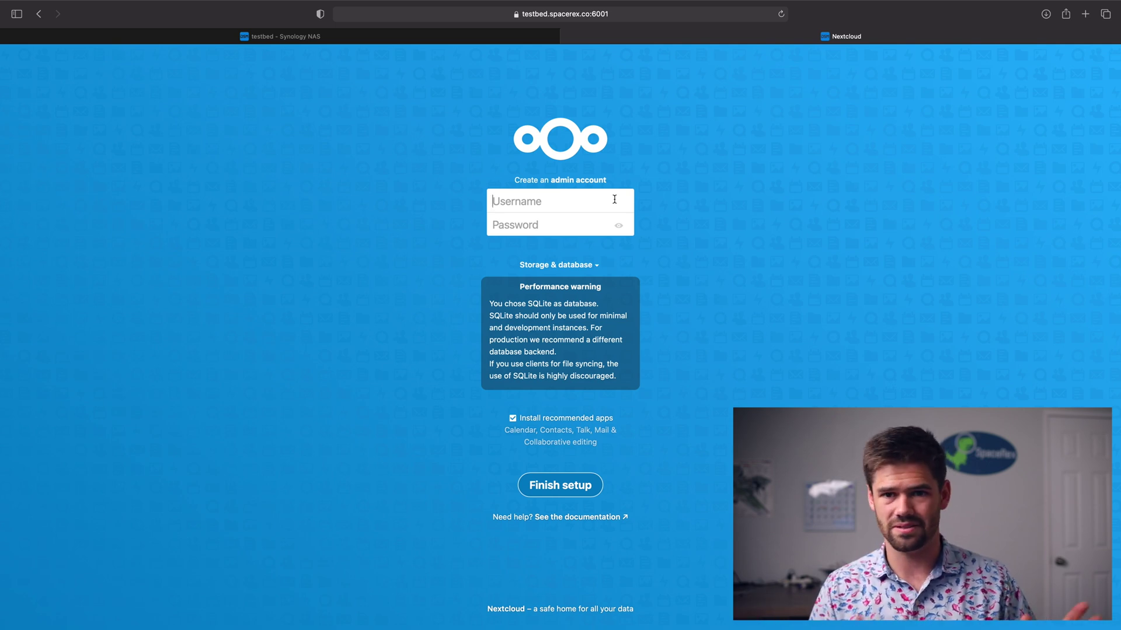
Enter an admin username and password, declining the browser's suggested strong password.
click(614, 200)
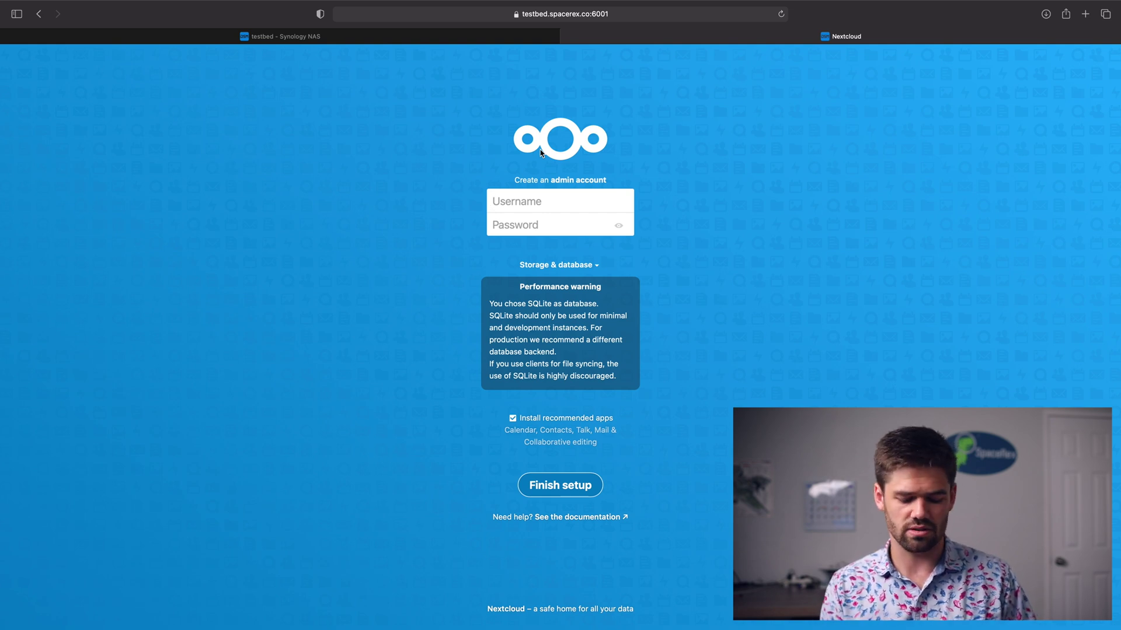
text(will)
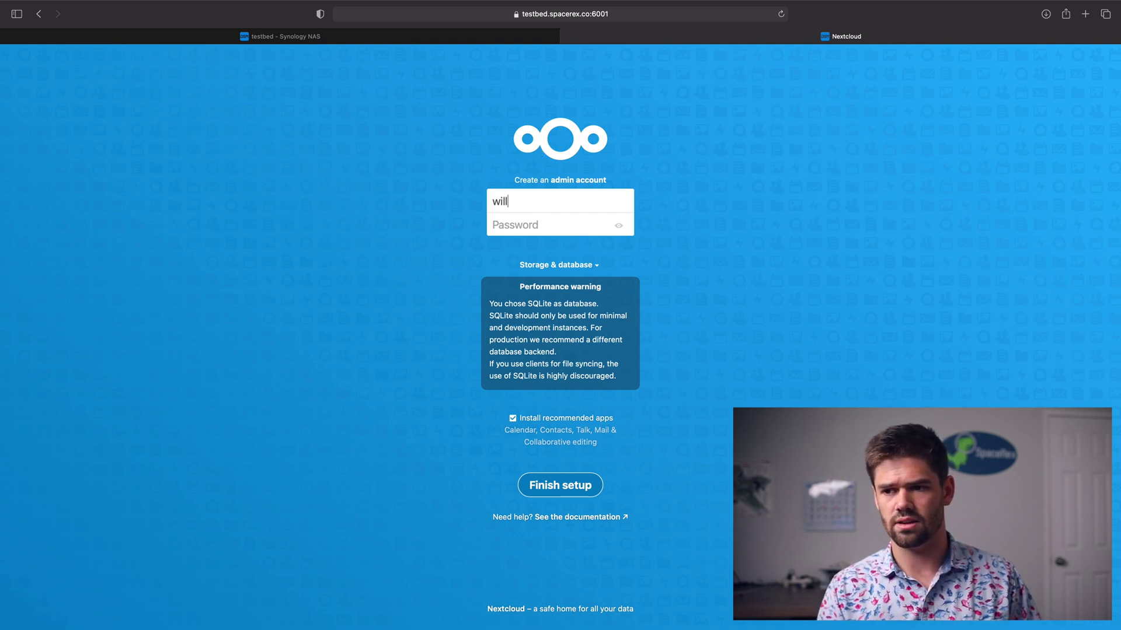
key(Tab)
click(709, 255)
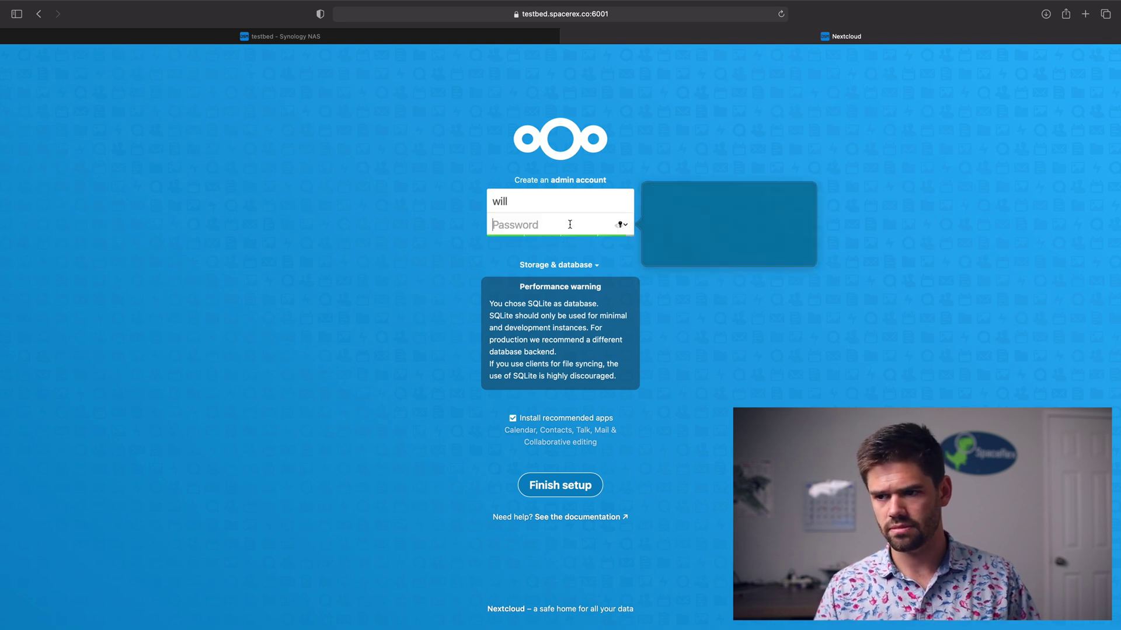
text(test1234)
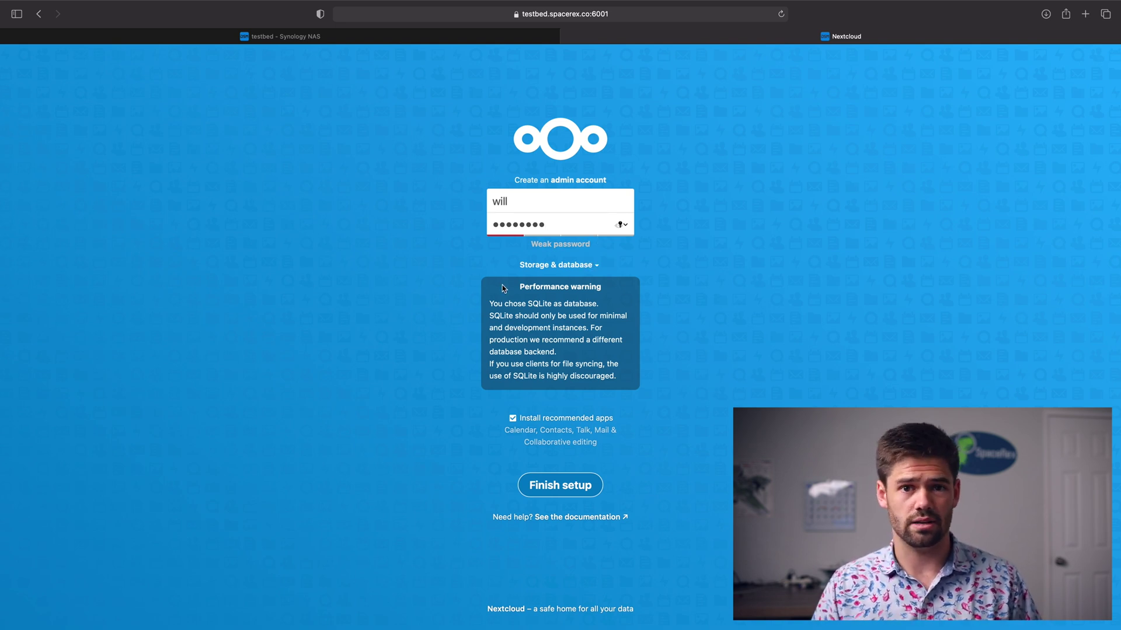
click(547, 270)
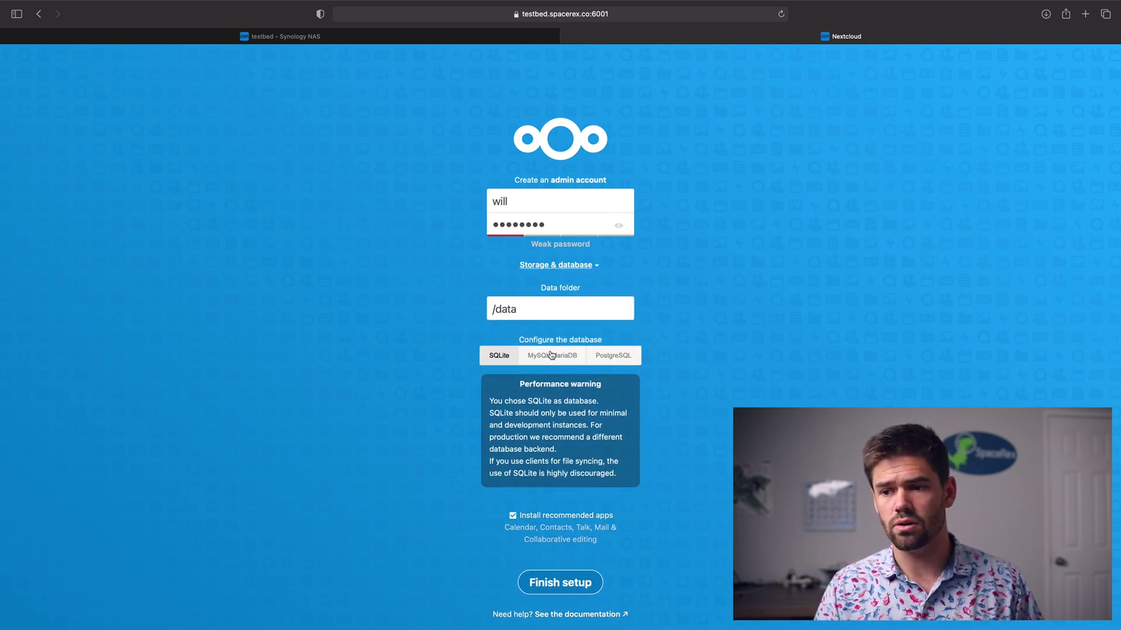
Keep SQLite, untick recommended apps, and finish setup without saving the password.
click(570, 360)
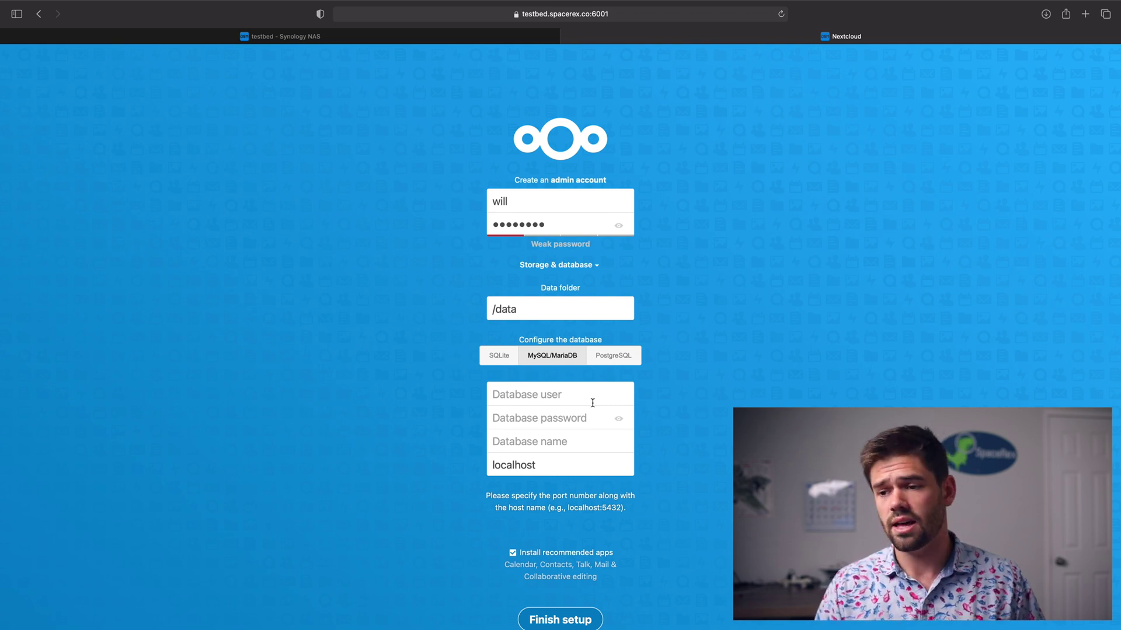
click(507, 355)
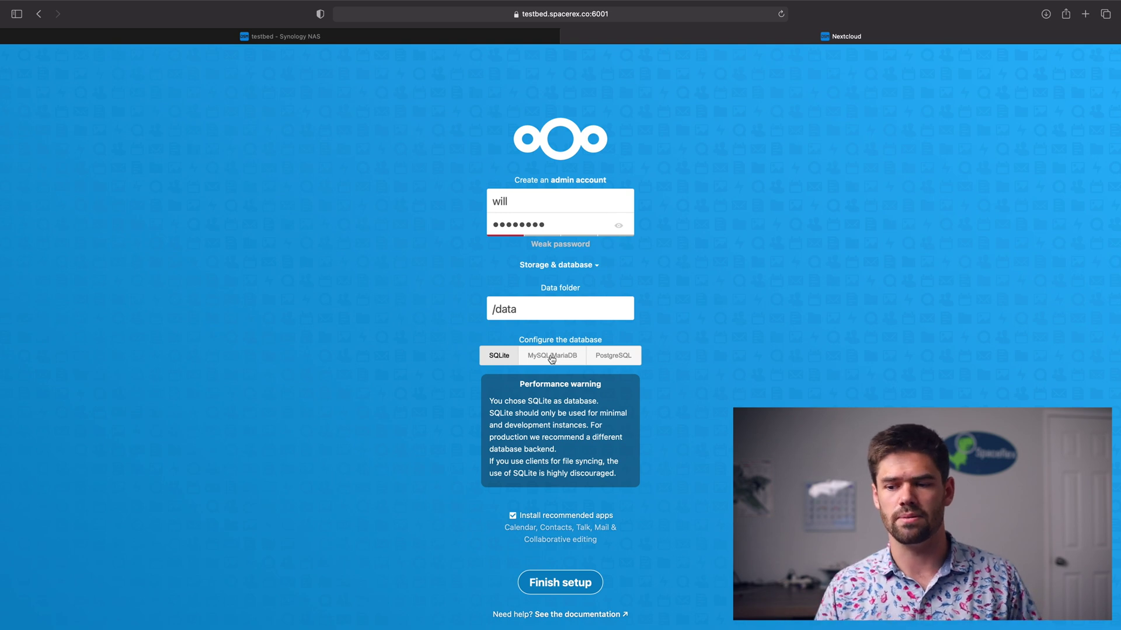
click(512, 516)
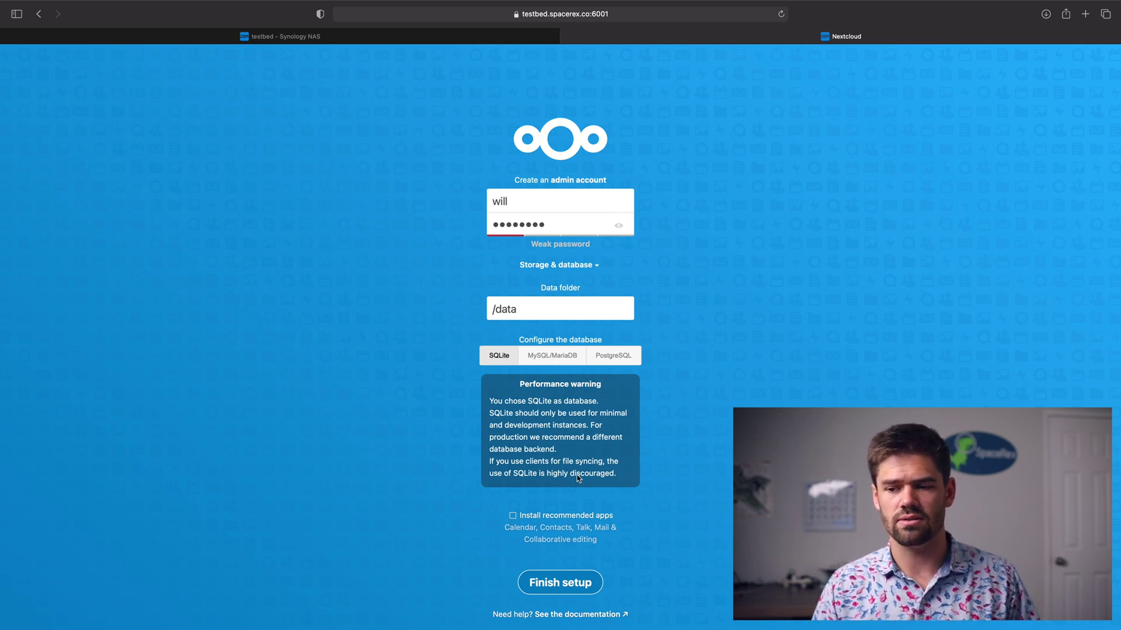
click(567, 584)
click(561, 397)
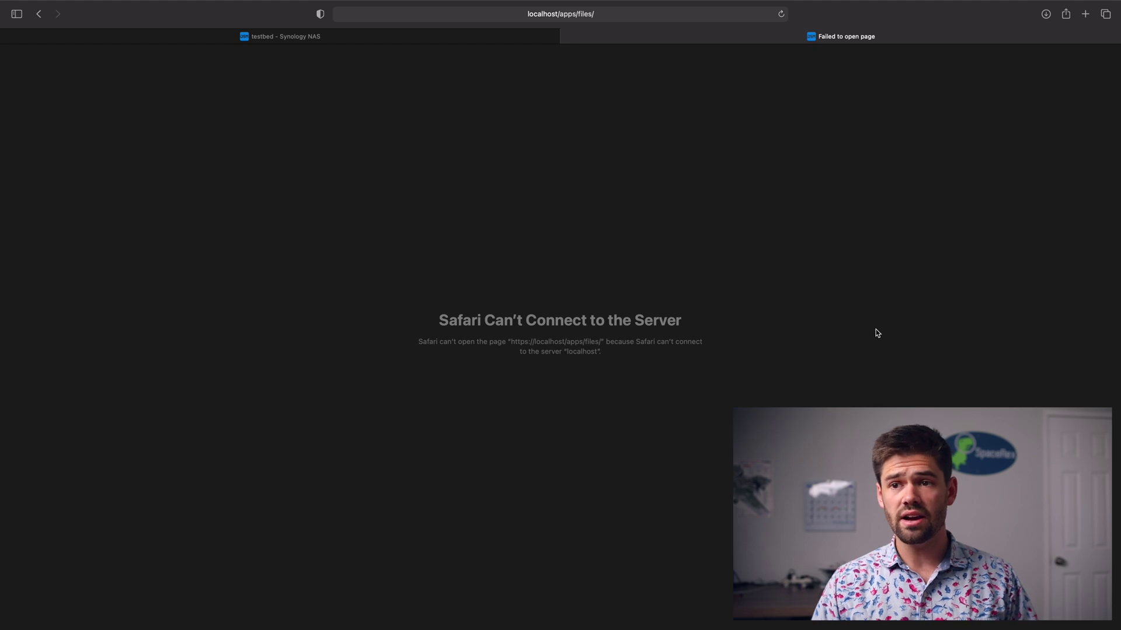
Go back from the failed localhost page to port 6001 and close the welcome tour.
click(530, 14)
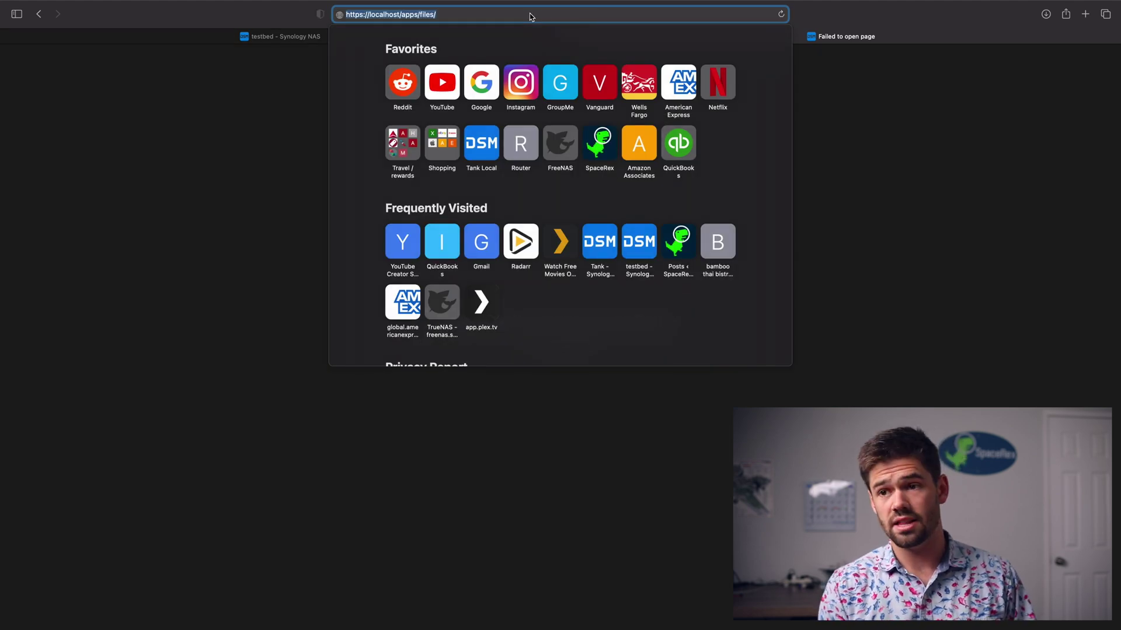
click(39, 15)
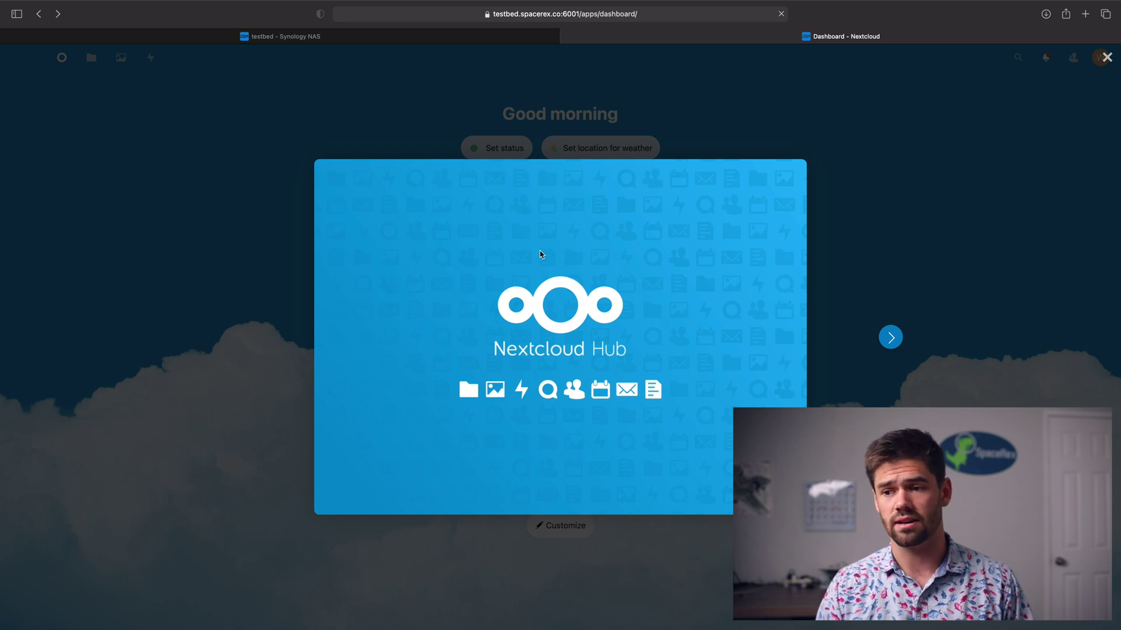
click(890, 337)
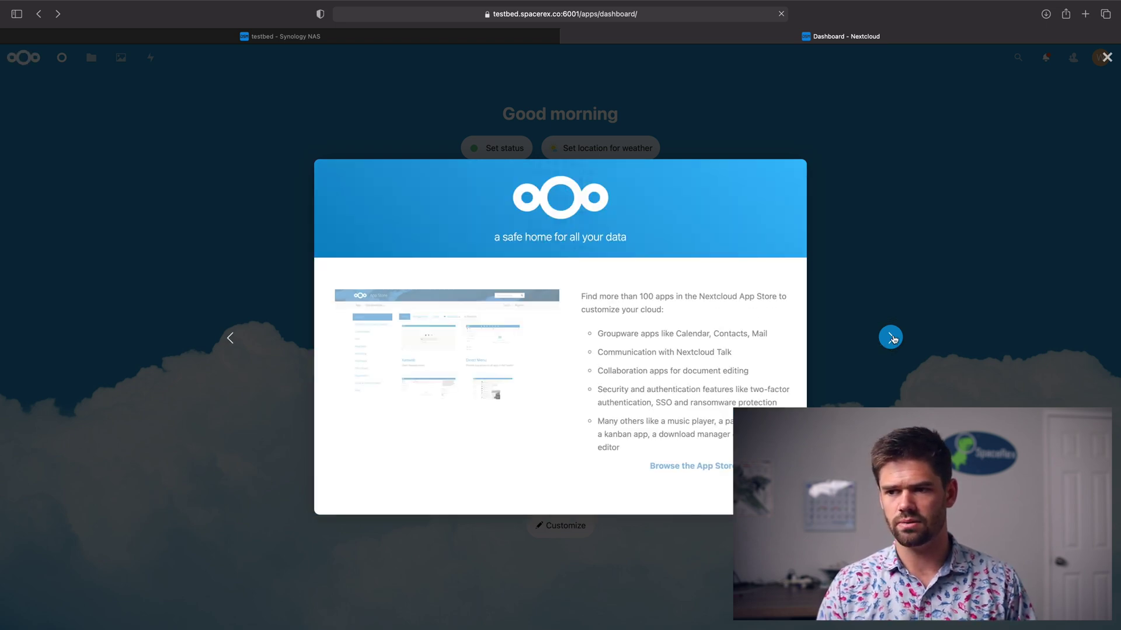
click(892, 339)
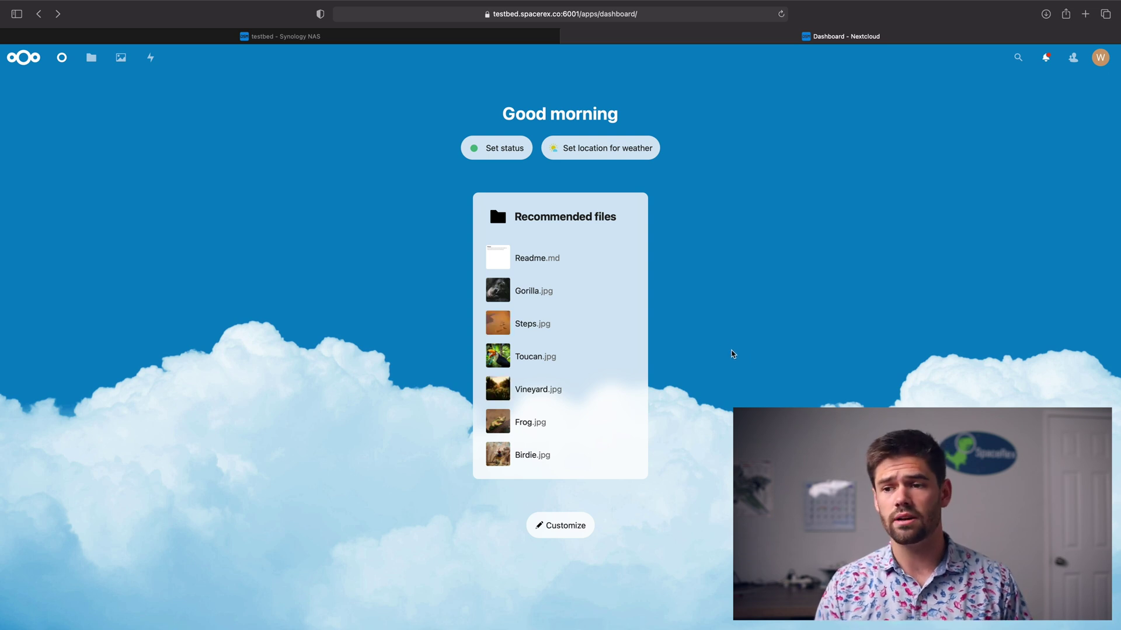
click(91, 57)
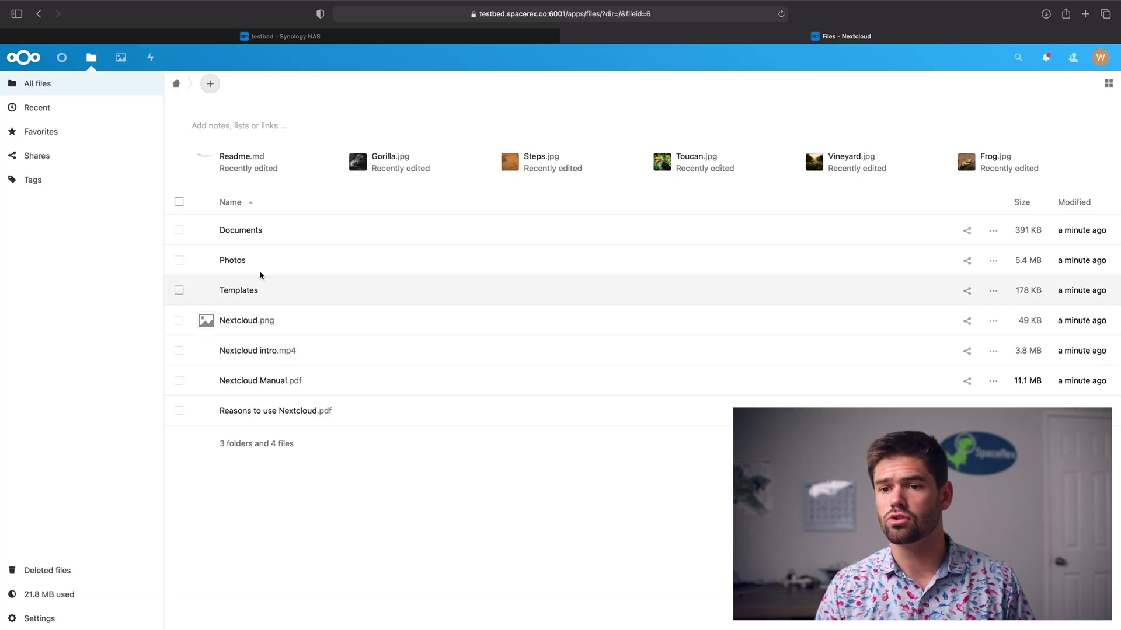
right_click(363, 237)
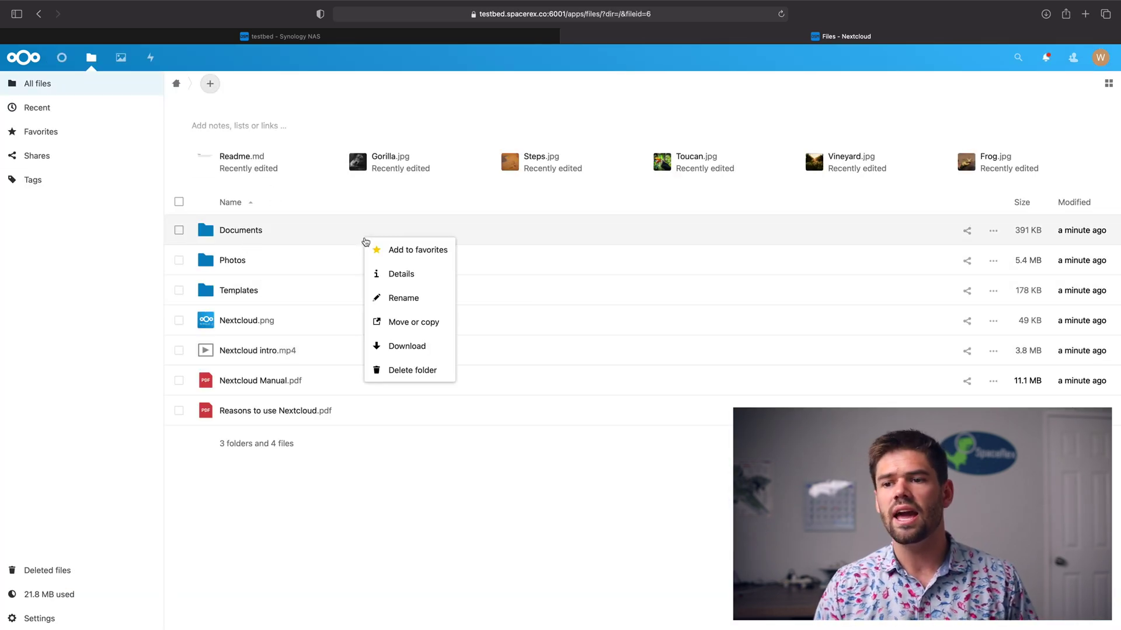
click(403, 377)
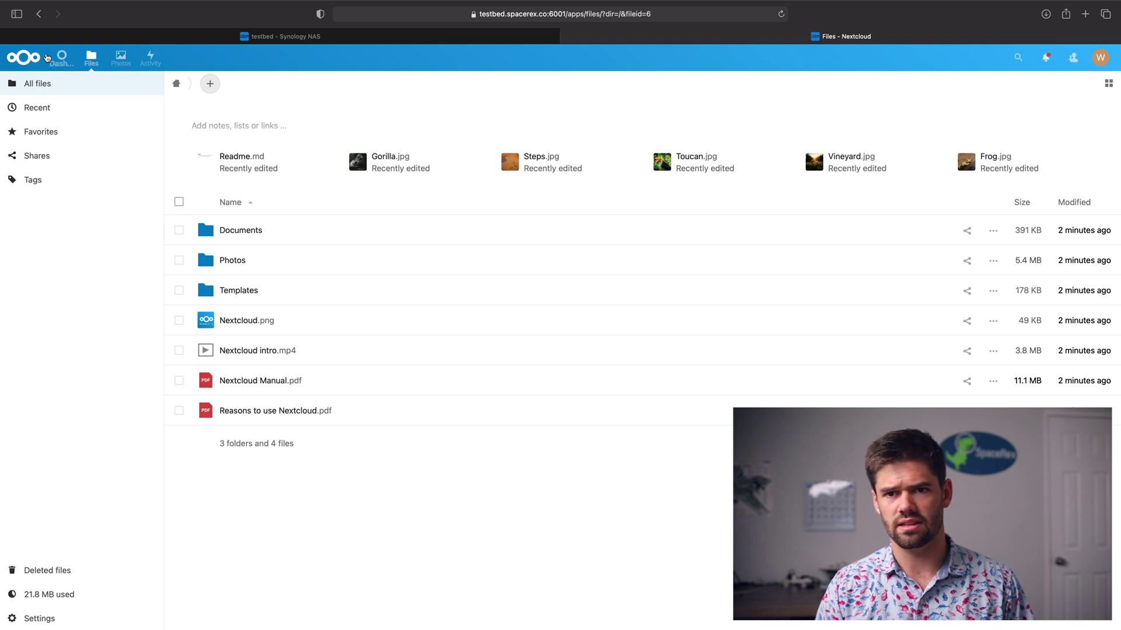
click(36, 60)
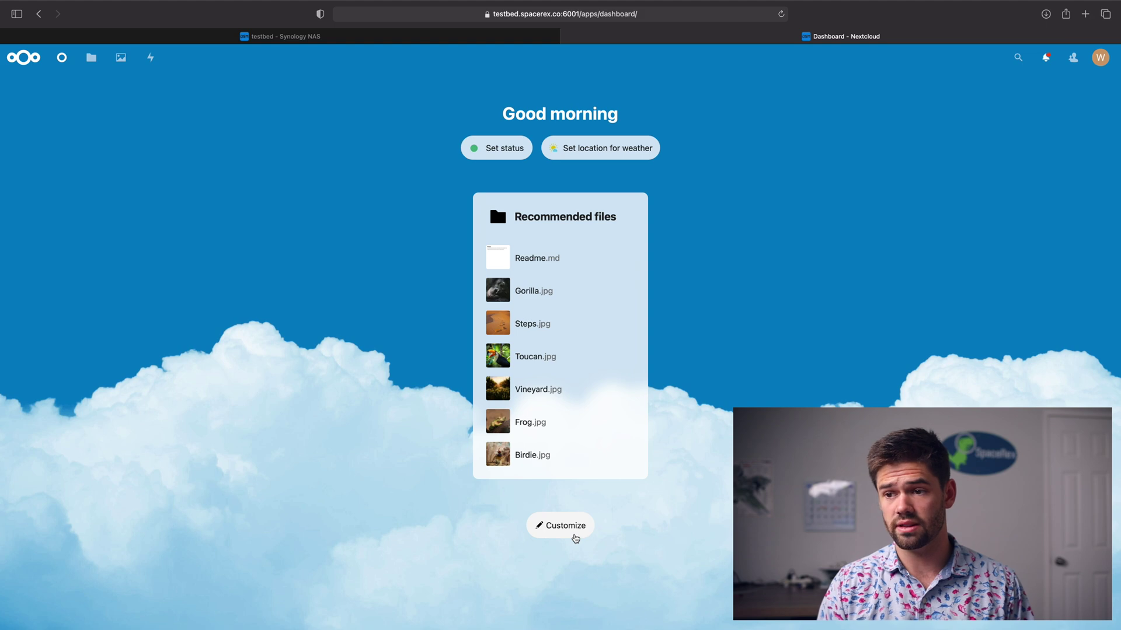
Set the moon-above-Earth image as the Nextcloud dashboard background.
click(575, 536)
scroll(583, 387, down, 5)
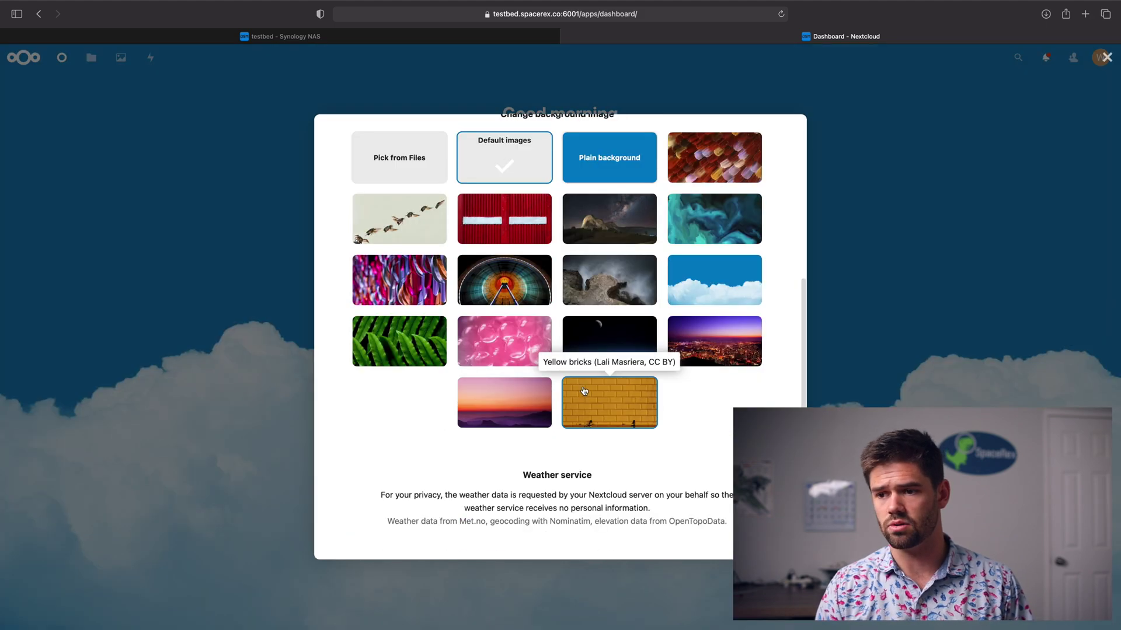
click(608, 339)
scroll(616, 324, up, 5)
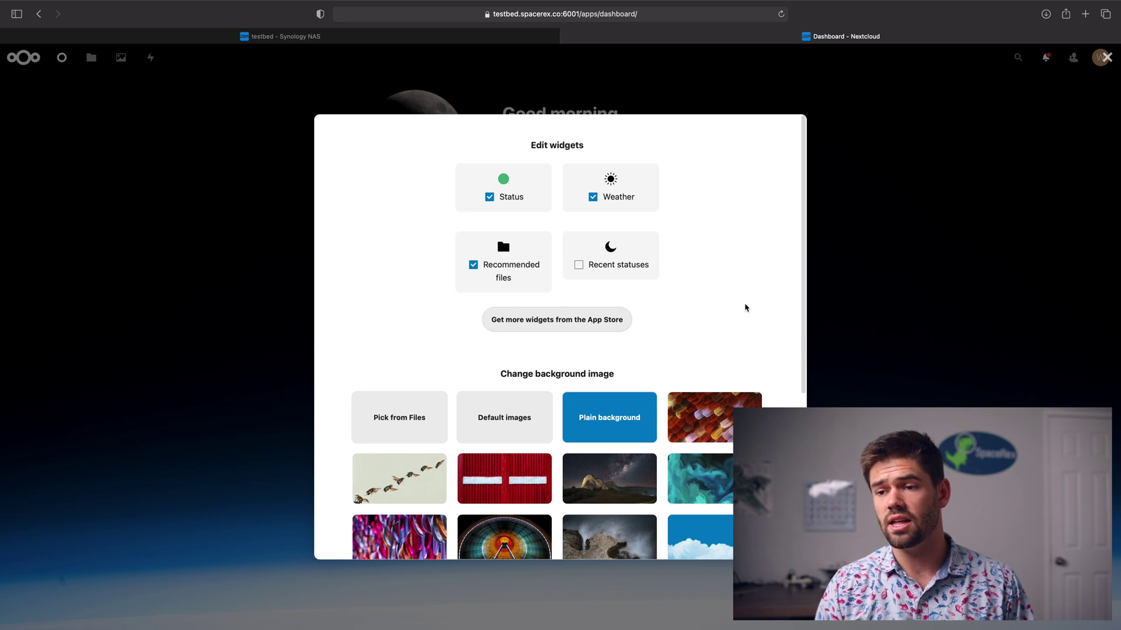
click(838, 300)
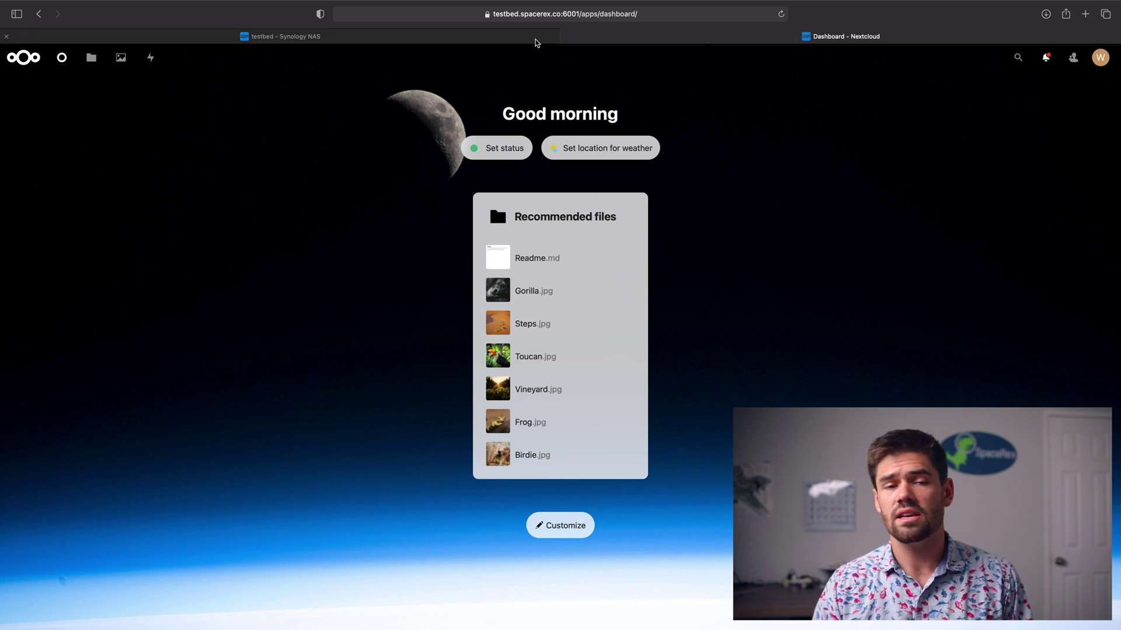
mouse_move(536, 43)
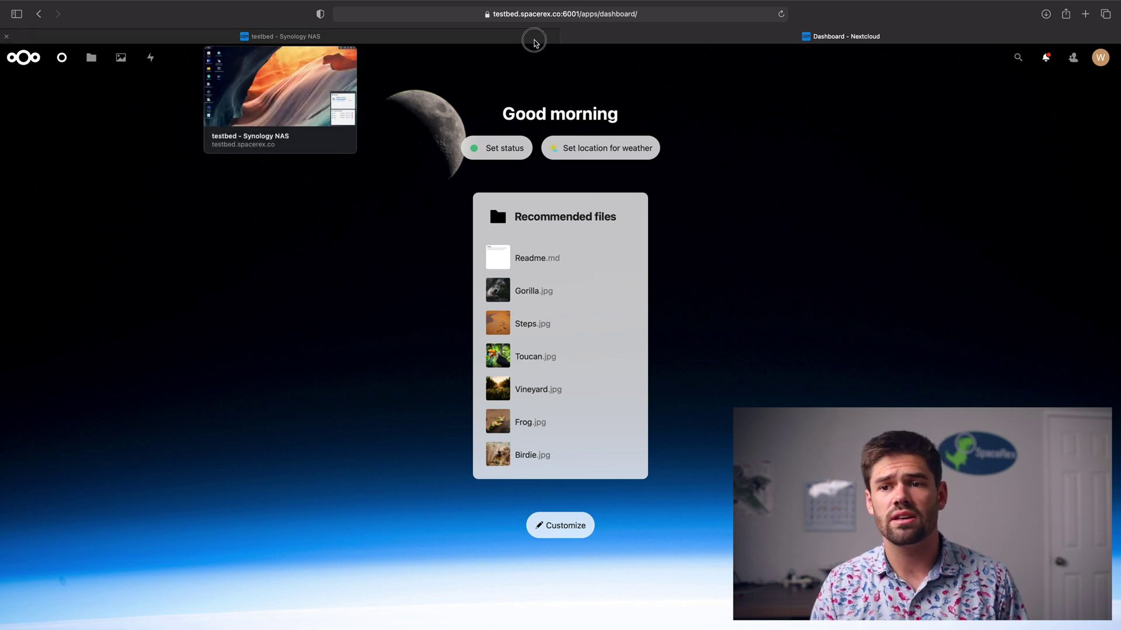
click(535, 42)
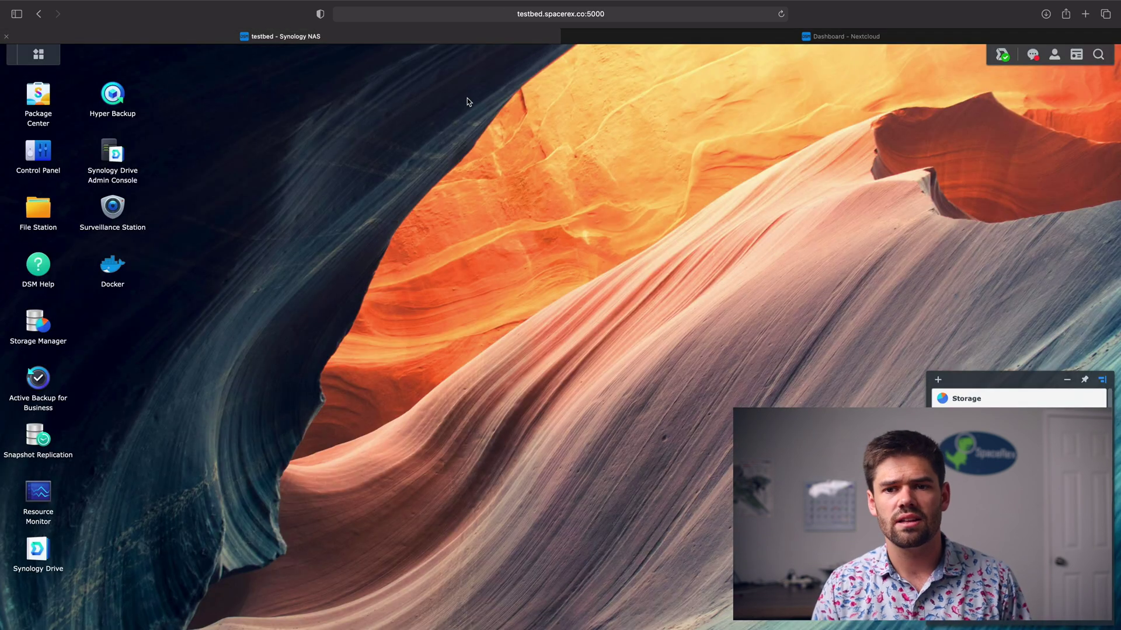
Toggle nextcloud_forvideo off and back on in Docker's Container list.
click(110, 268)
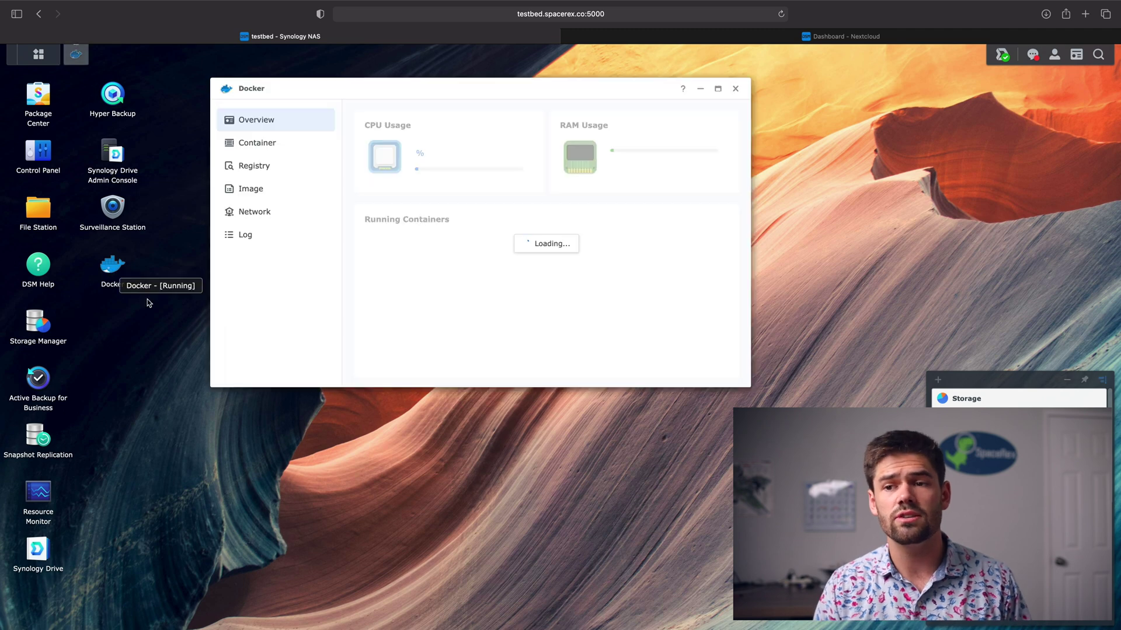
click(271, 145)
click(707, 144)
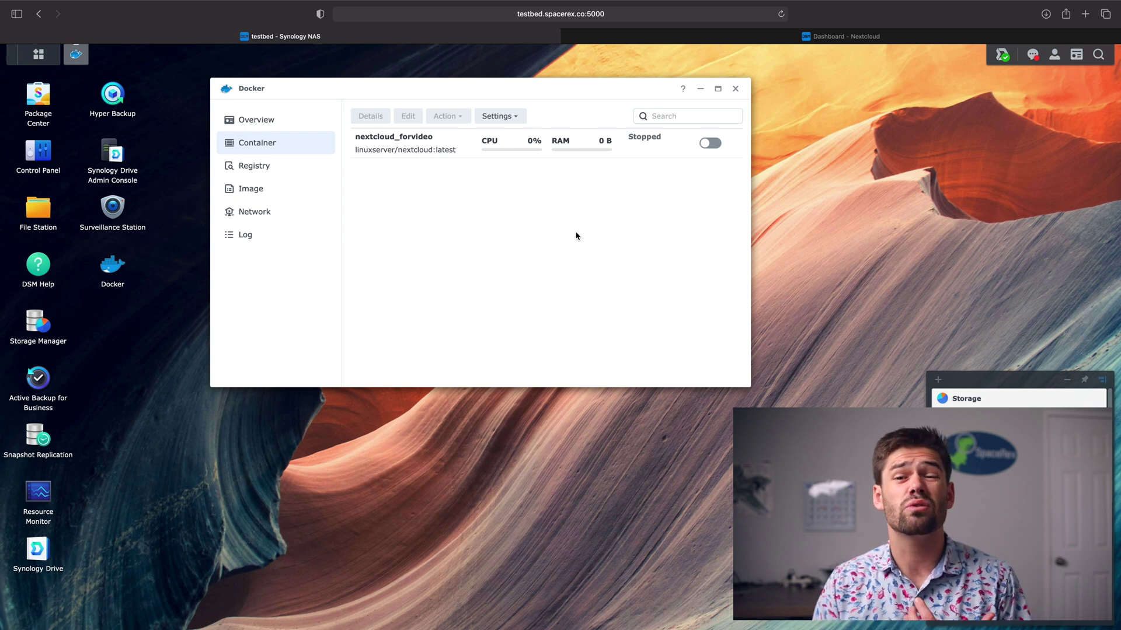
click(712, 144)
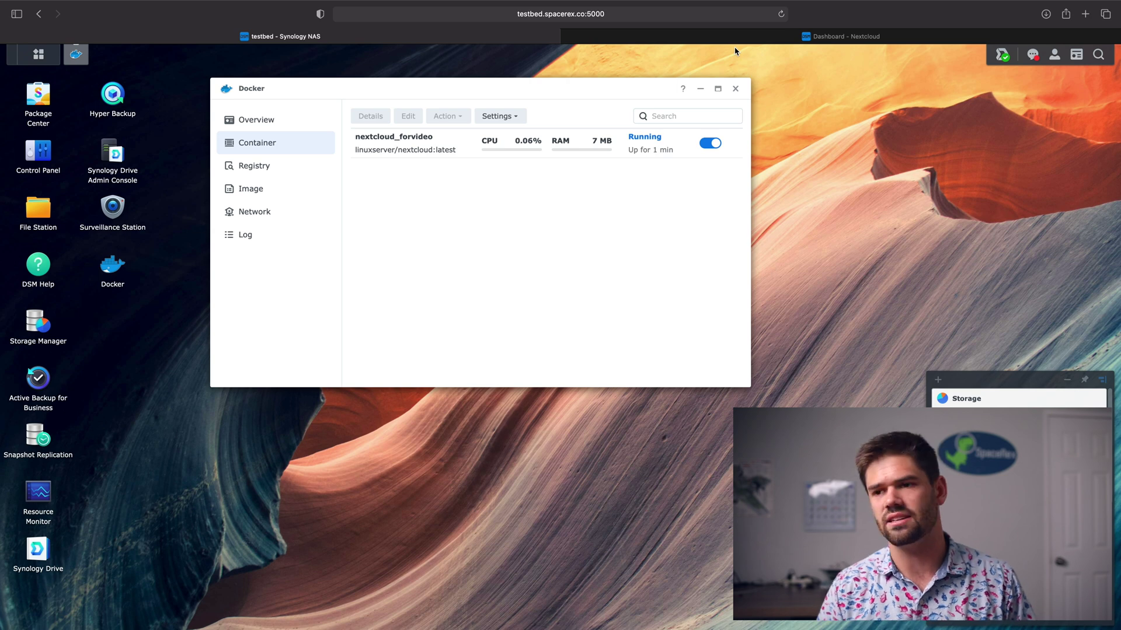
Reload the Nextcloud dashboard tab to confirm it loads after the container restart.
click(645, 37)
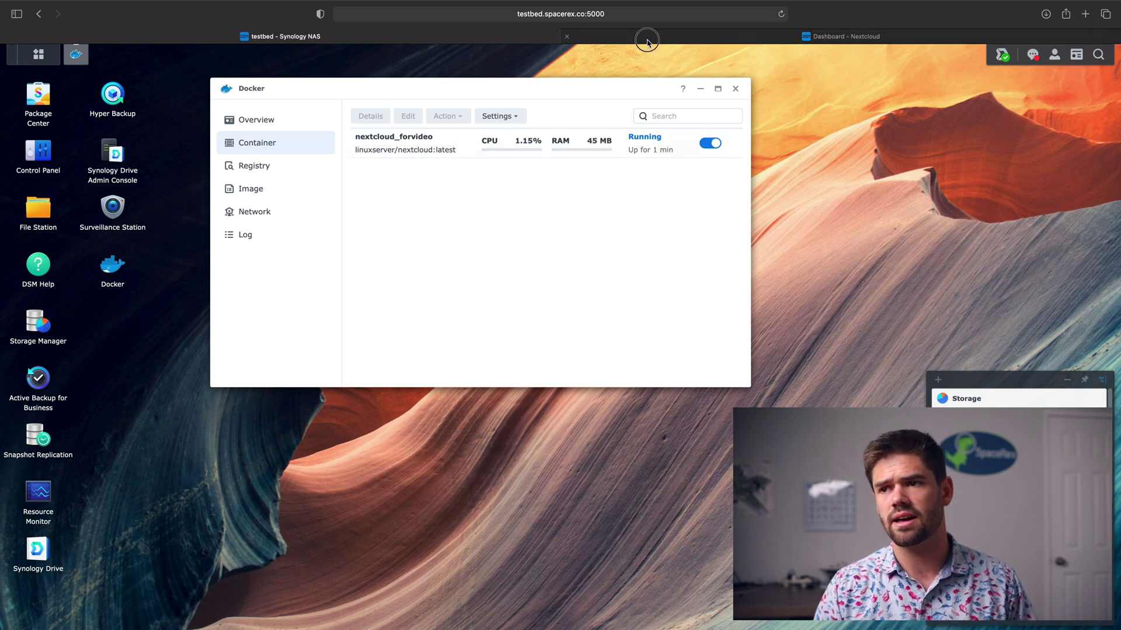
click(646, 21)
key(Return)
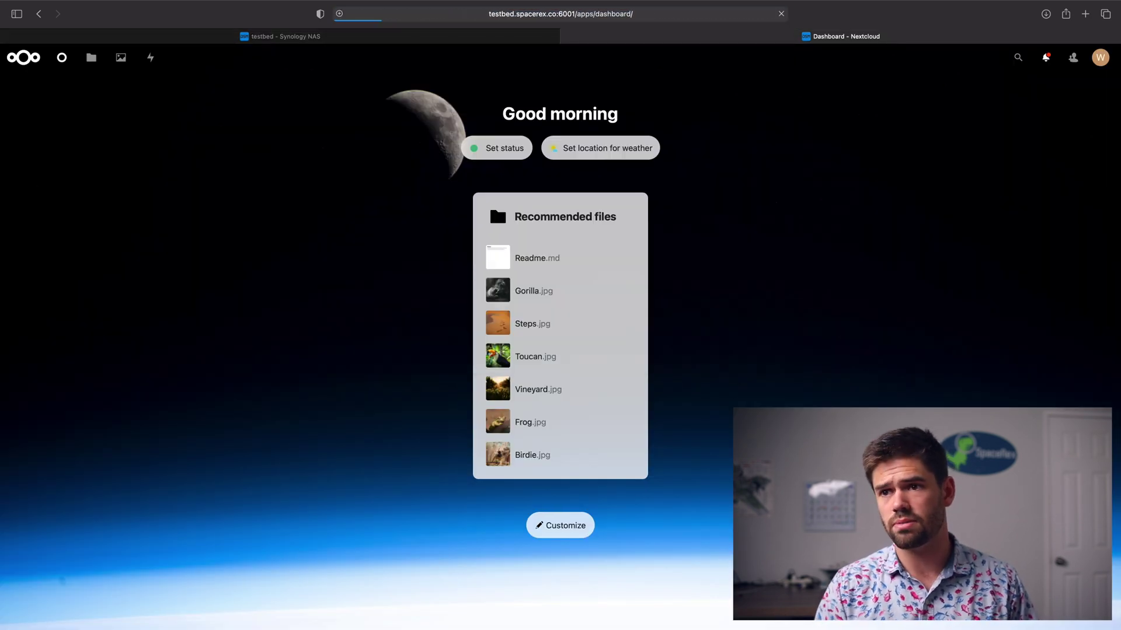